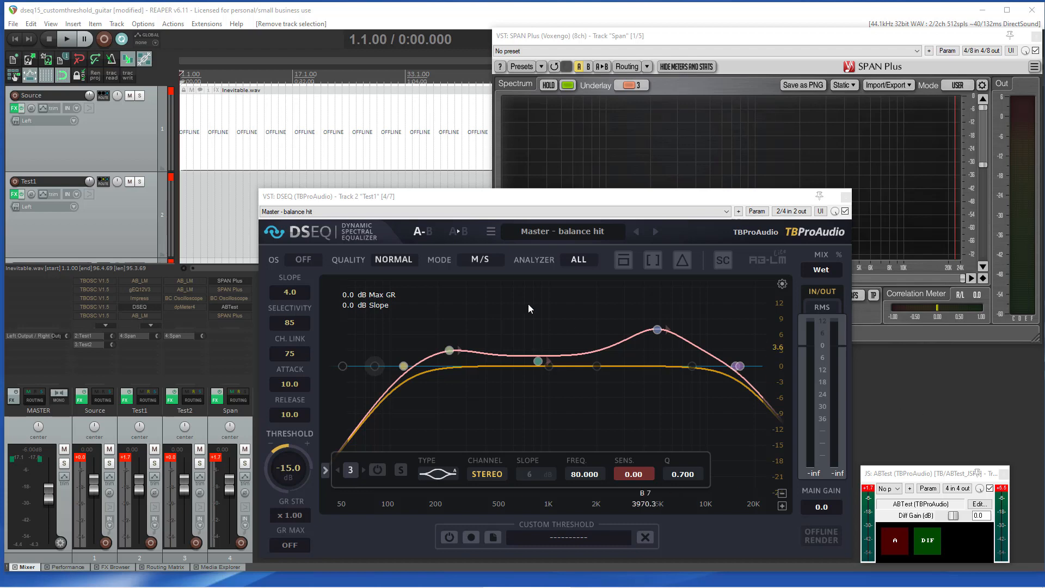
Step: Audition the guitar track with the EQ curve display hidden, seeking to a few positions, then show the curve again
click(624, 258)
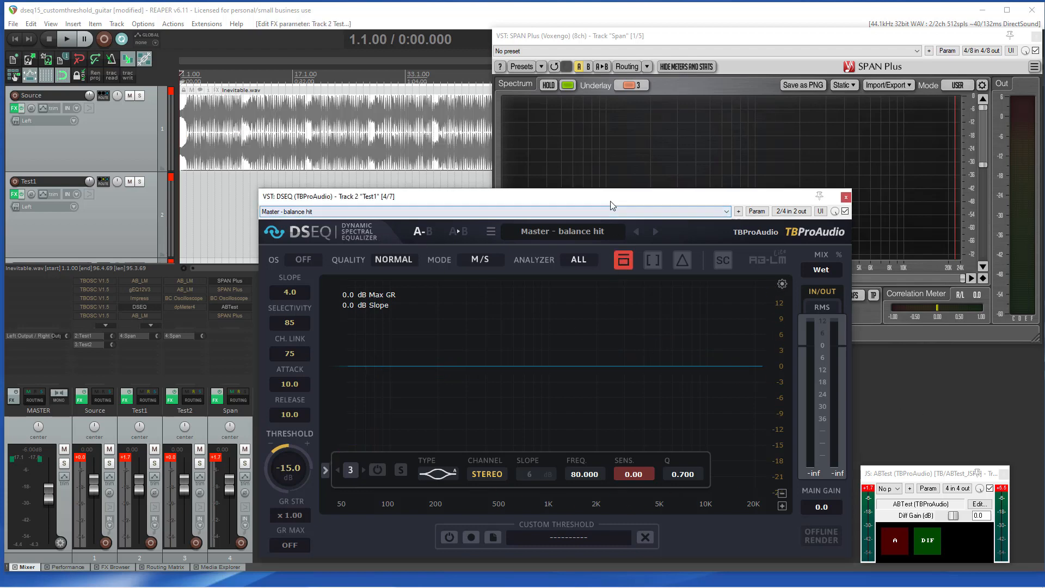
key(space)
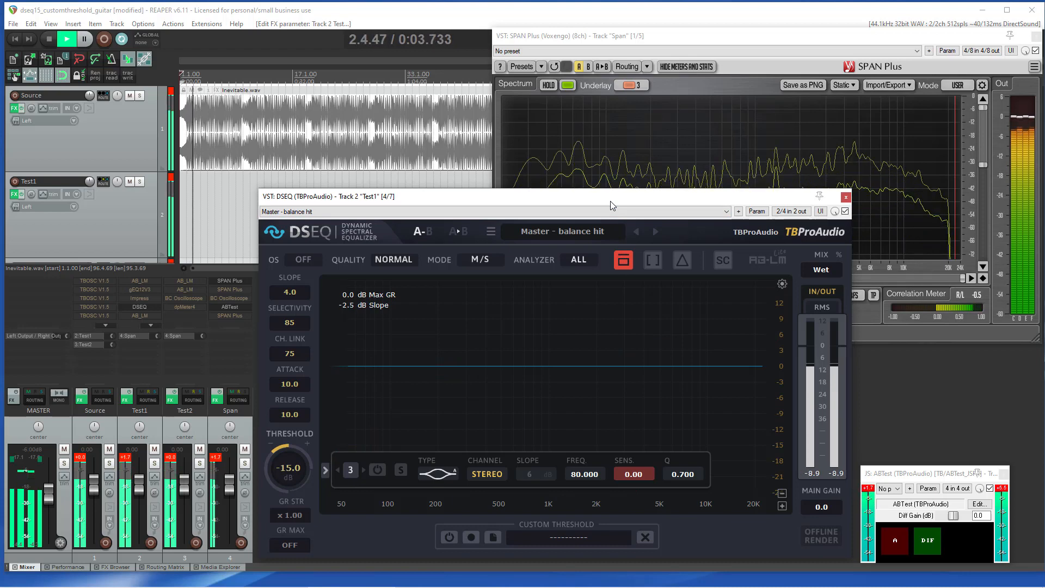
click(279, 77)
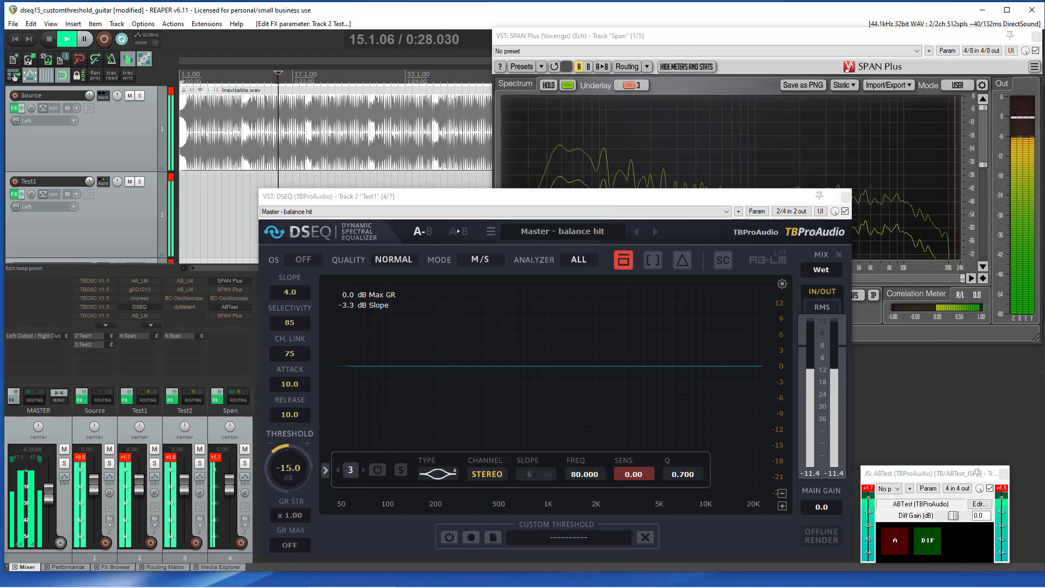
click(235, 76)
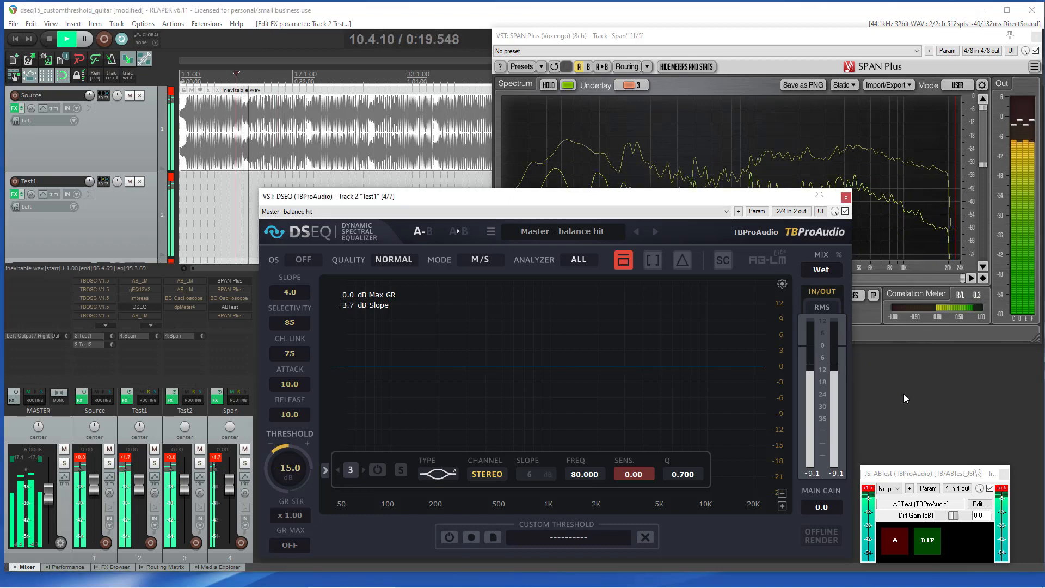
key(space)
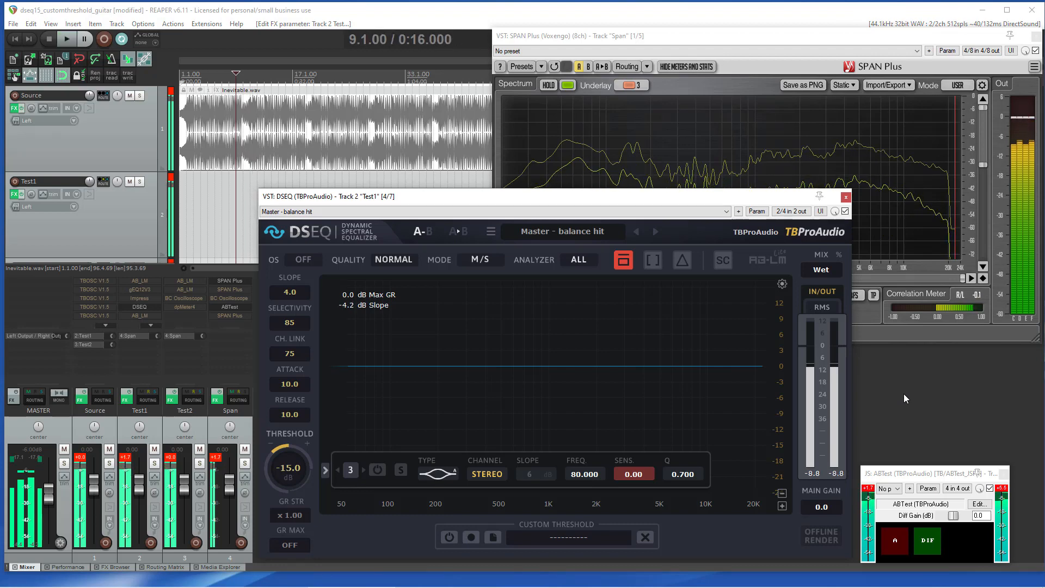
click(623, 264)
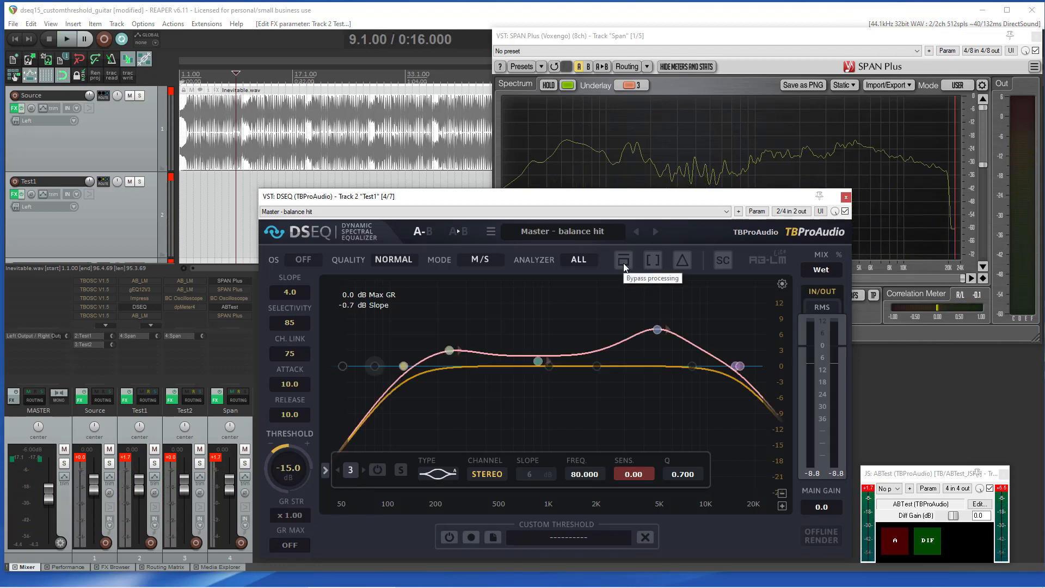
Step: Load the Factory Default preset in DSEQ
click(489, 229)
click(523, 258)
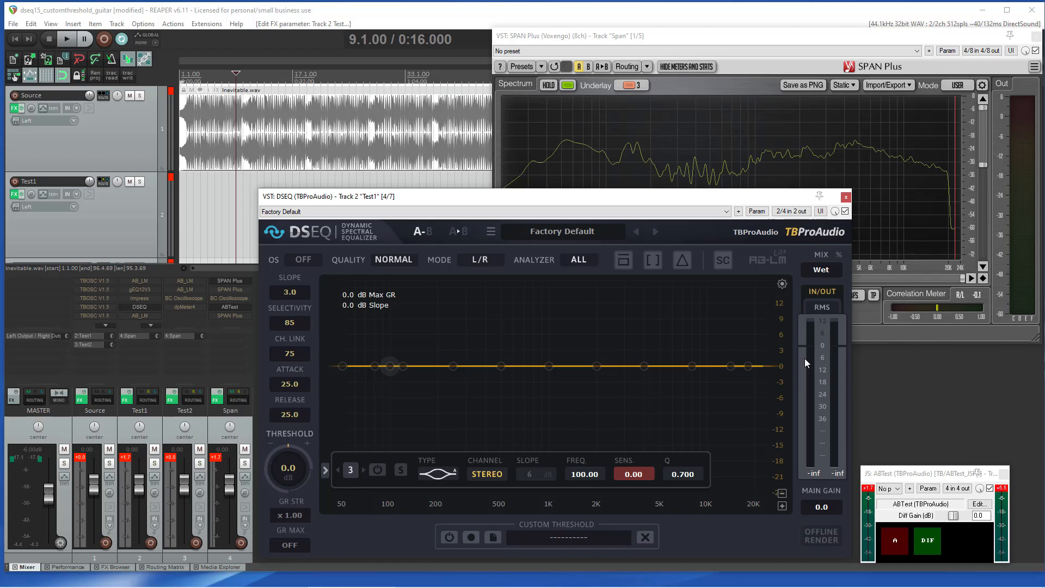
Step: Set AB-LM to Lite slow and the quality to High
click(761, 264)
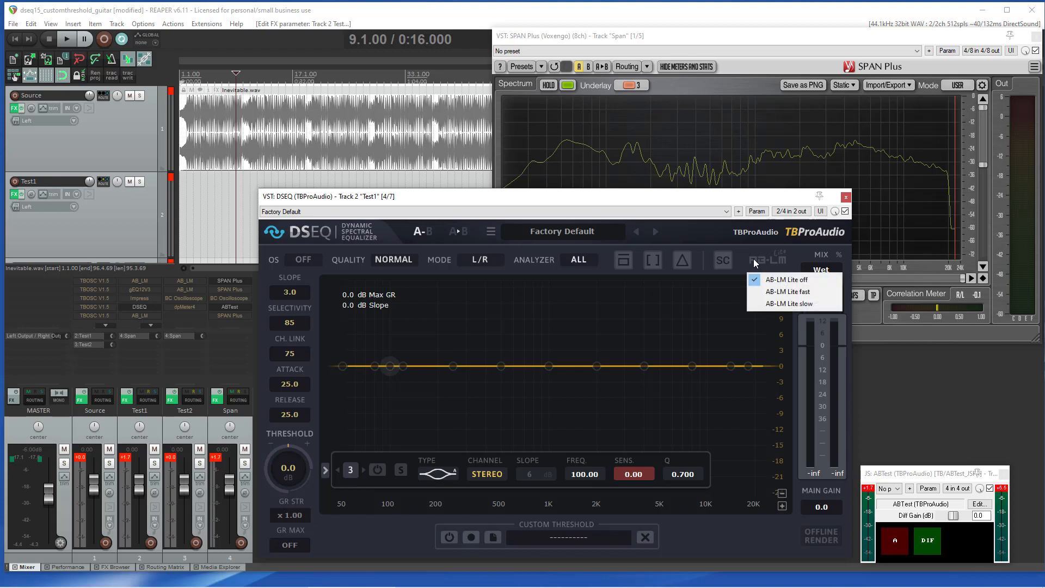
click(775, 303)
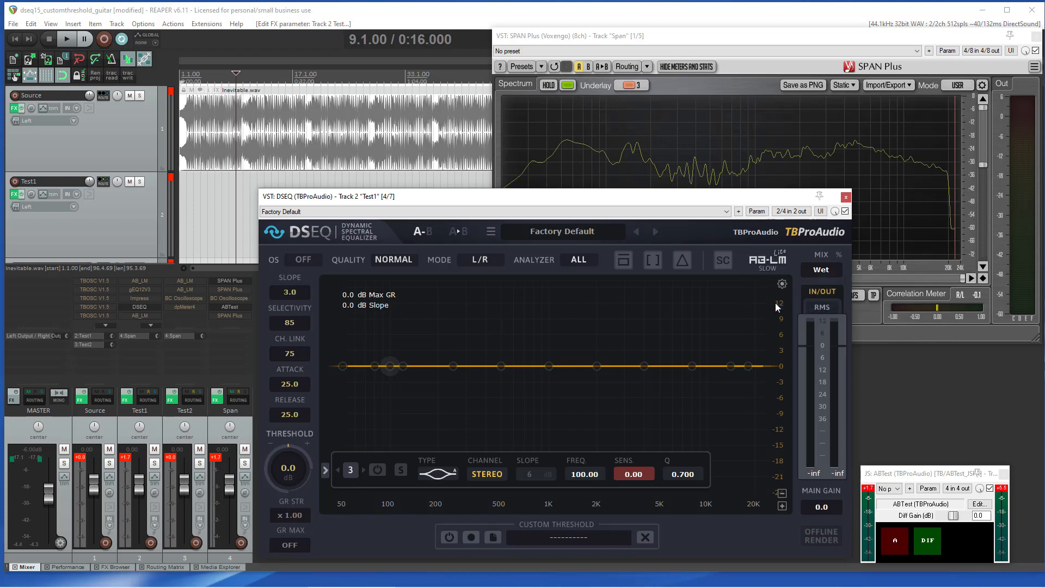
click(393, 259)
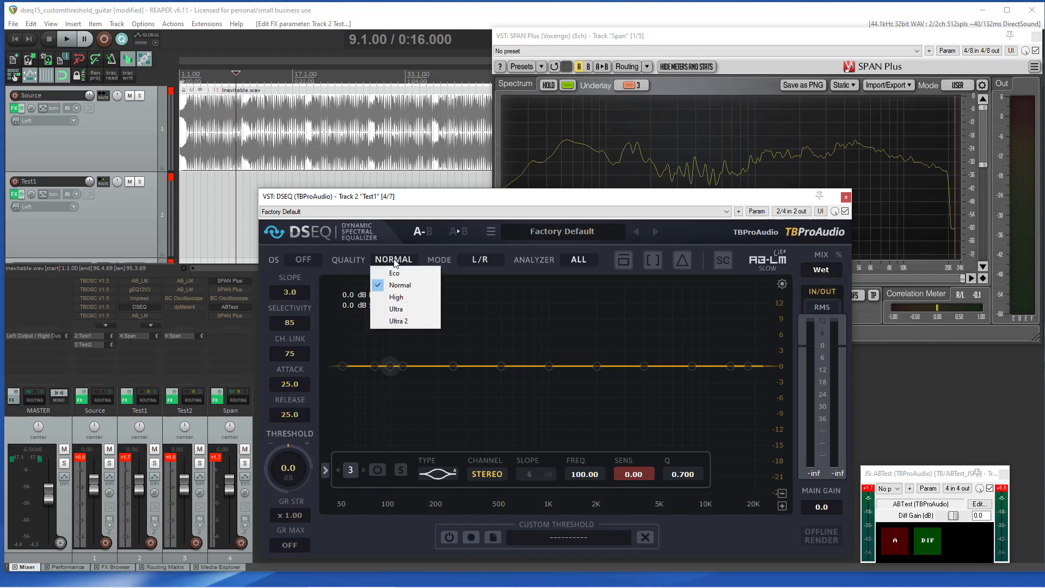
click(396, 297)
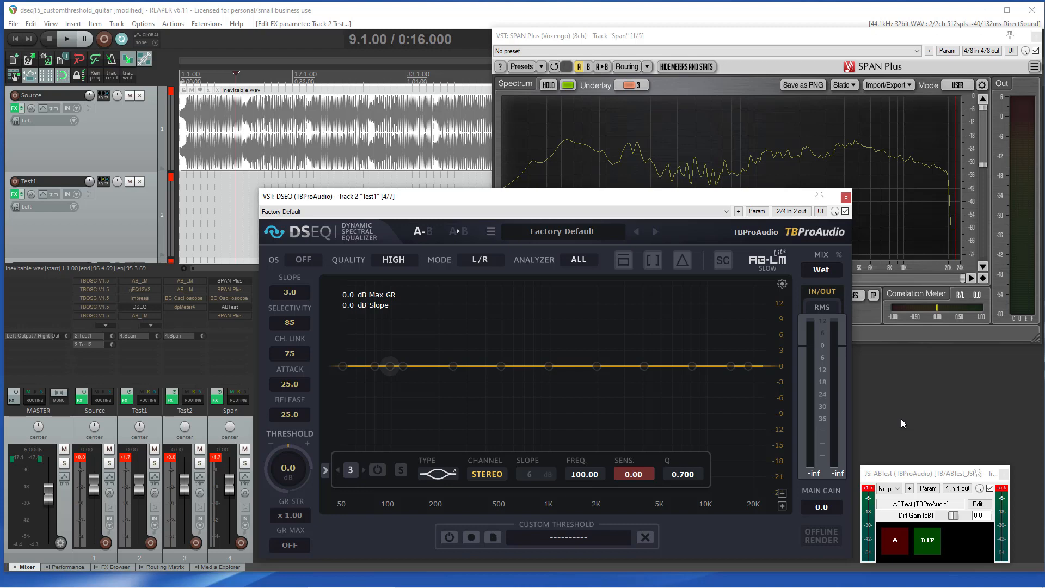
Step: Open the audio item's WAV file info and copy its file path
right_click(342, 133)
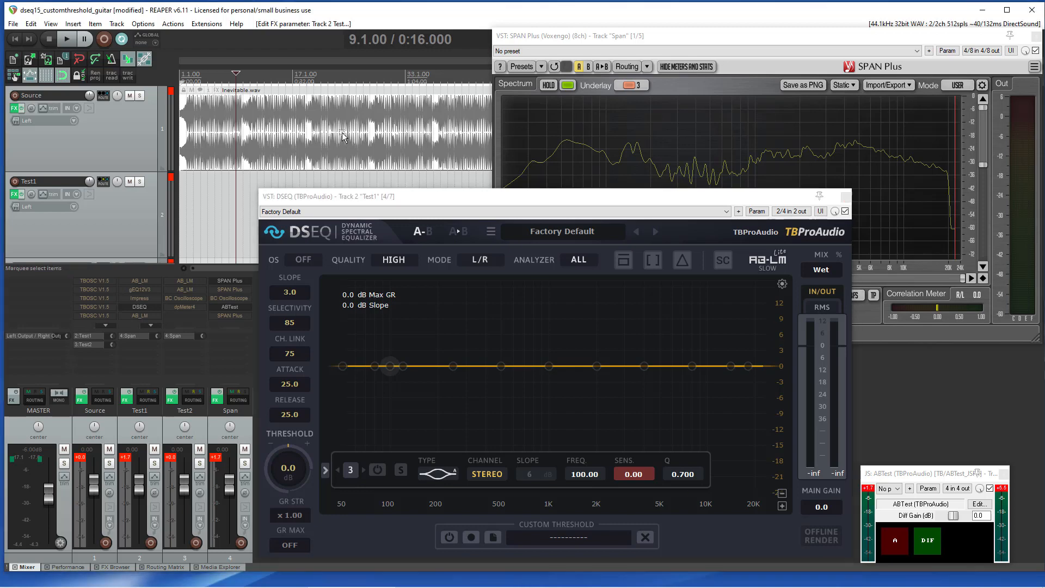
click(383, 164)
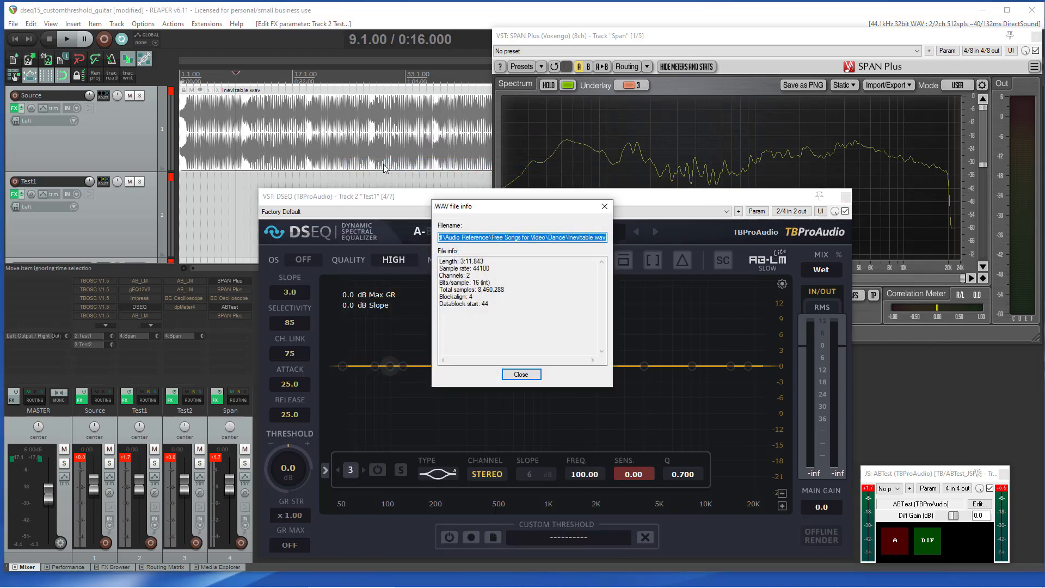
key(Escape)
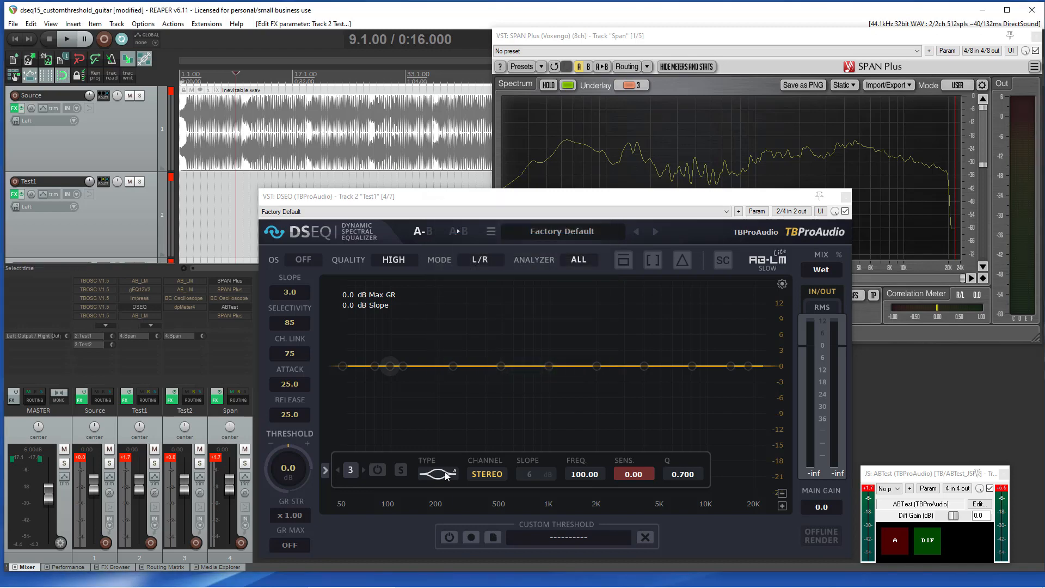
Step: Load the copied Inevitable.wav file as the custom threshold and acknowledge the success message
click(494, 536)
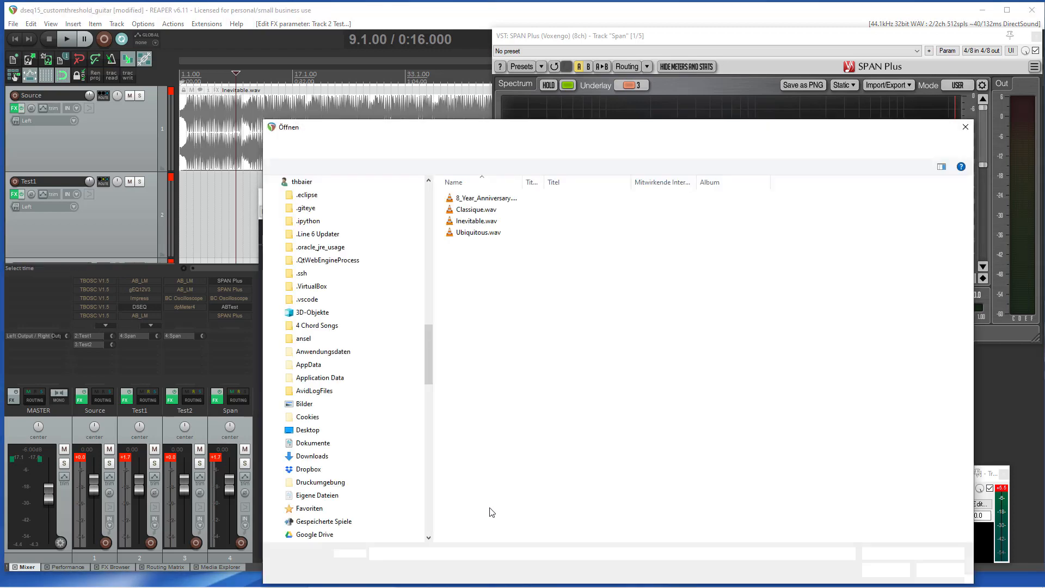
text(E:\Midi\Audio Reference\Free Songs for Video\Dance\Inevitable.wav)
key(Return)
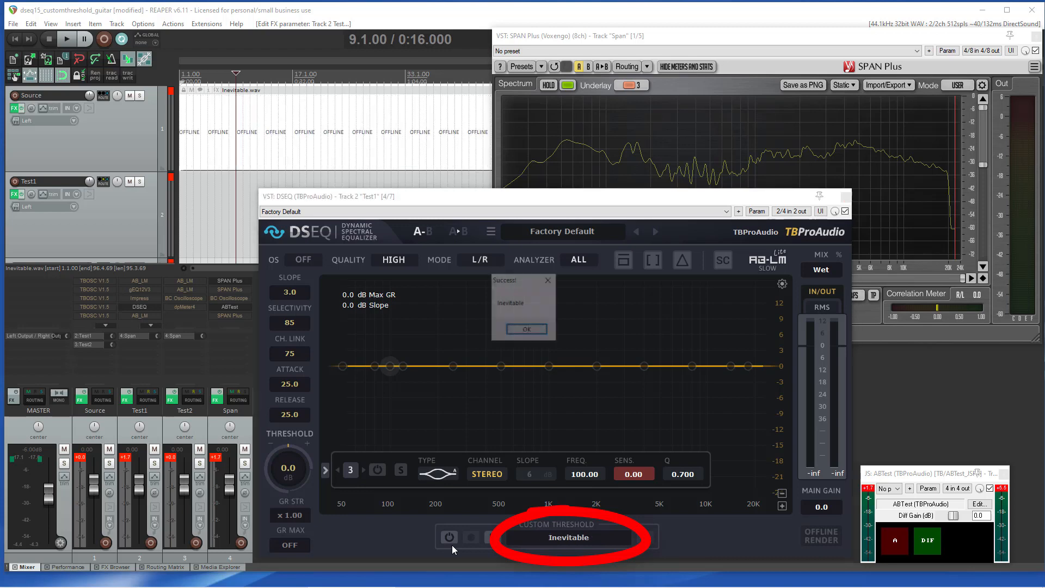
click(524, 329)
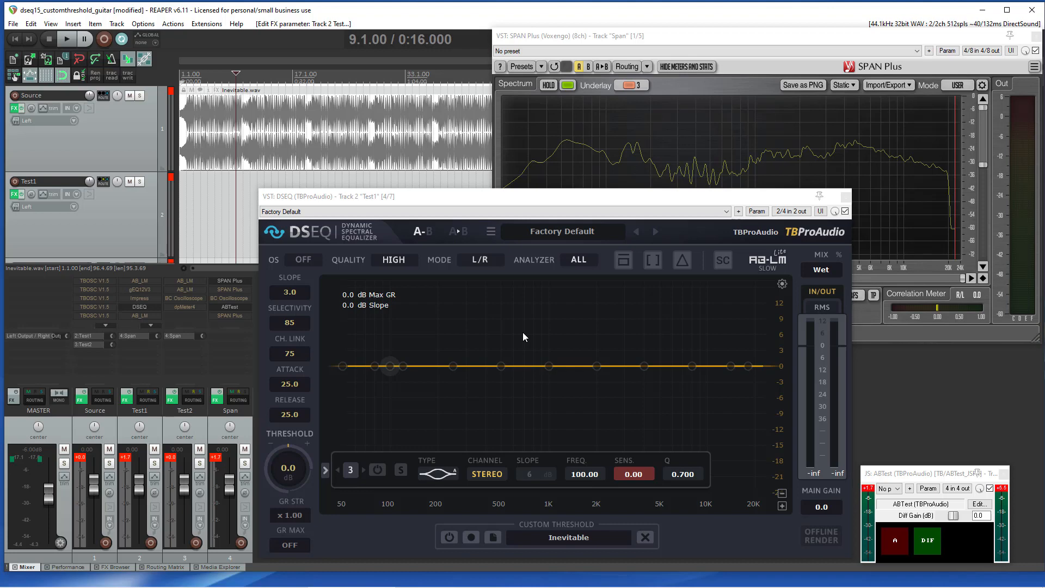
Step: Set the slope to 0, attack to 5, release to 10 and threshold to 30 dB, enabling the custom threshold
double_click(296, 290)
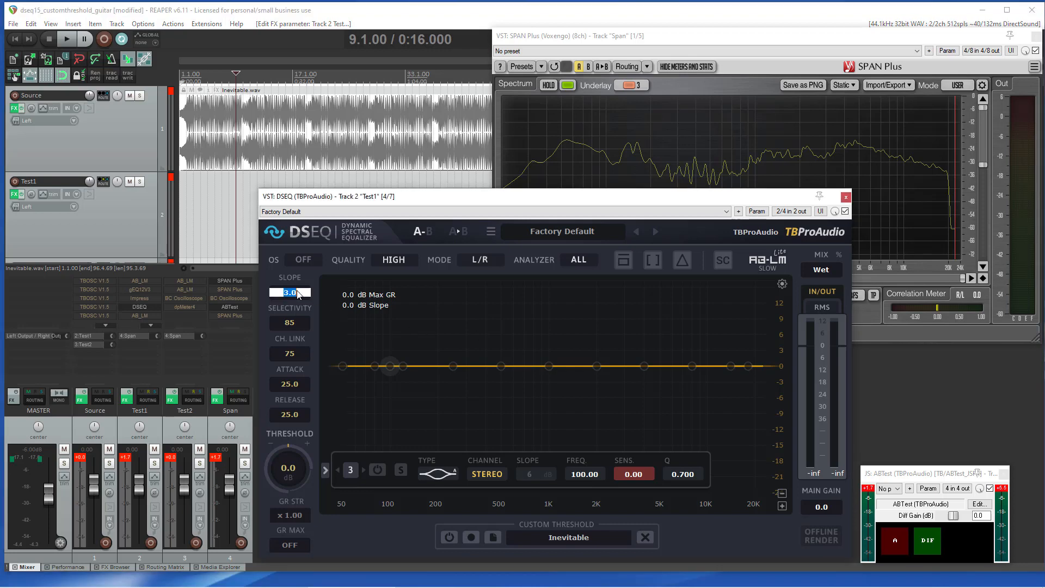
text(0)
key(Return)
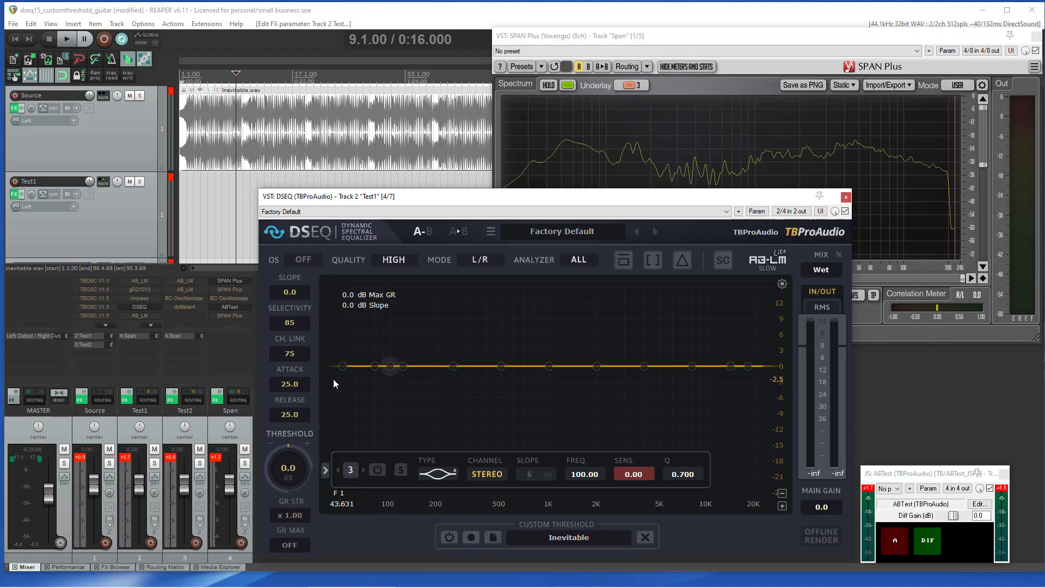
double_click(296, 386)
text(5)
key(Return)
double_click(295, 416)
drag(288, 475, 287, 318)
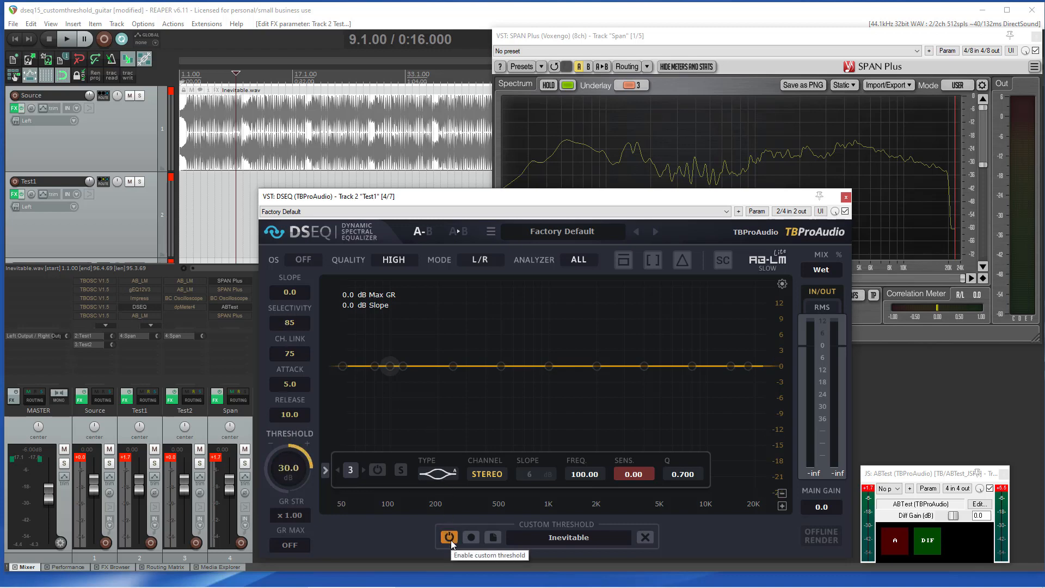
Step: Play the track and compare A/B while checking the SPAN spectrum analyzer, then stop playback
key(space)
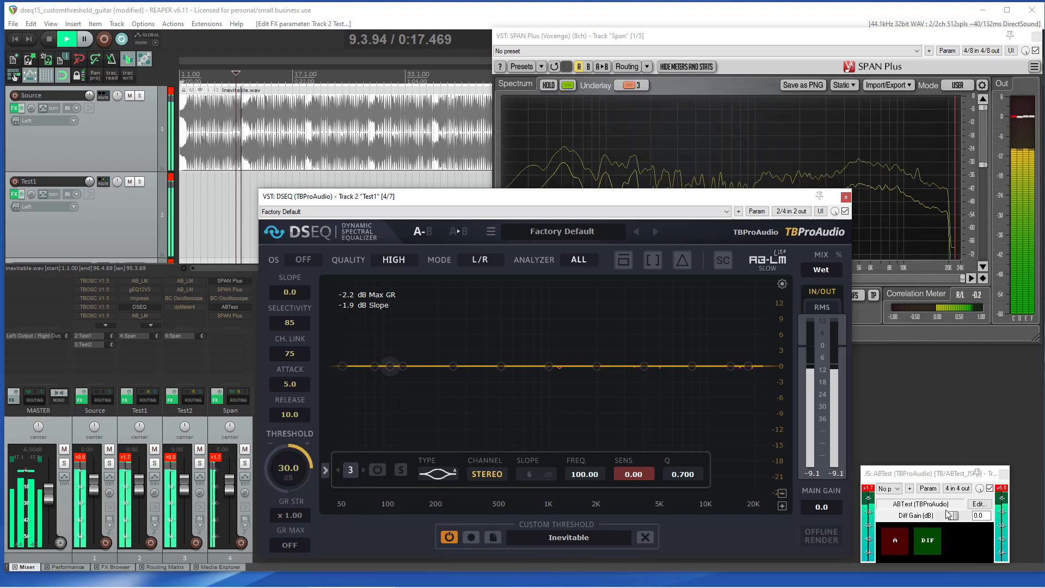
click(898, 544)
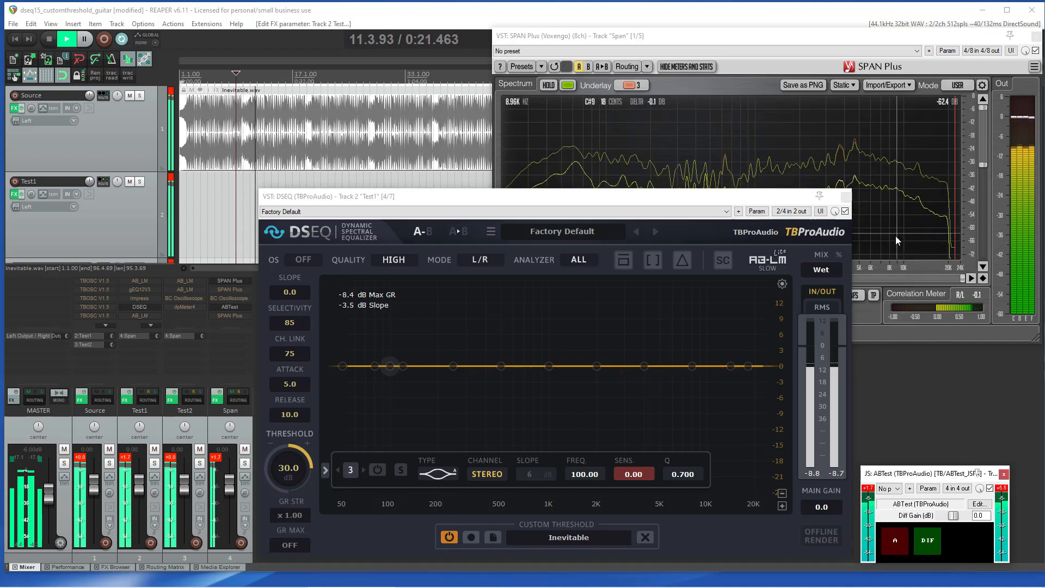
click(900, 250)
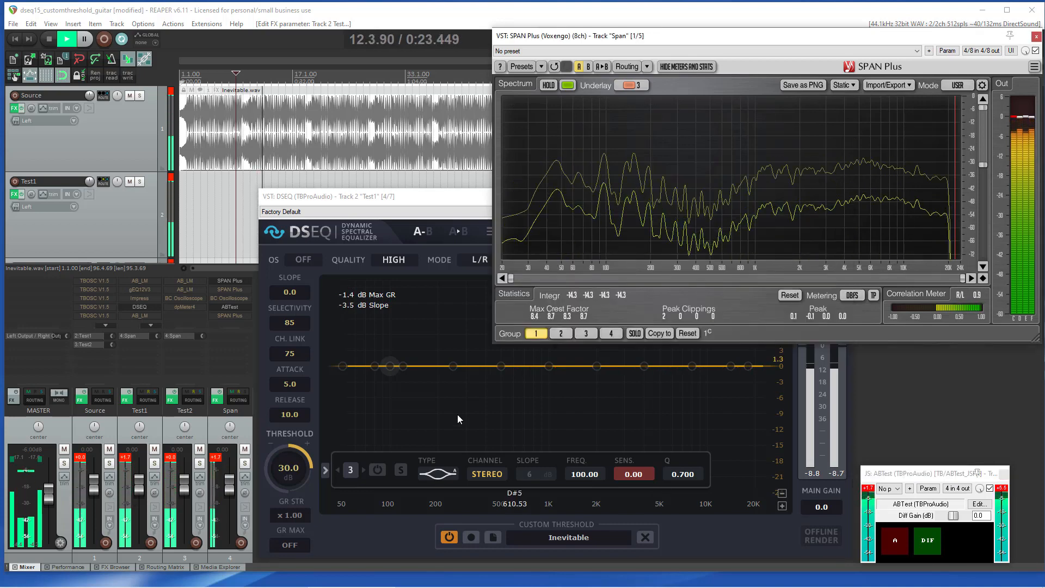
click(383, 532)
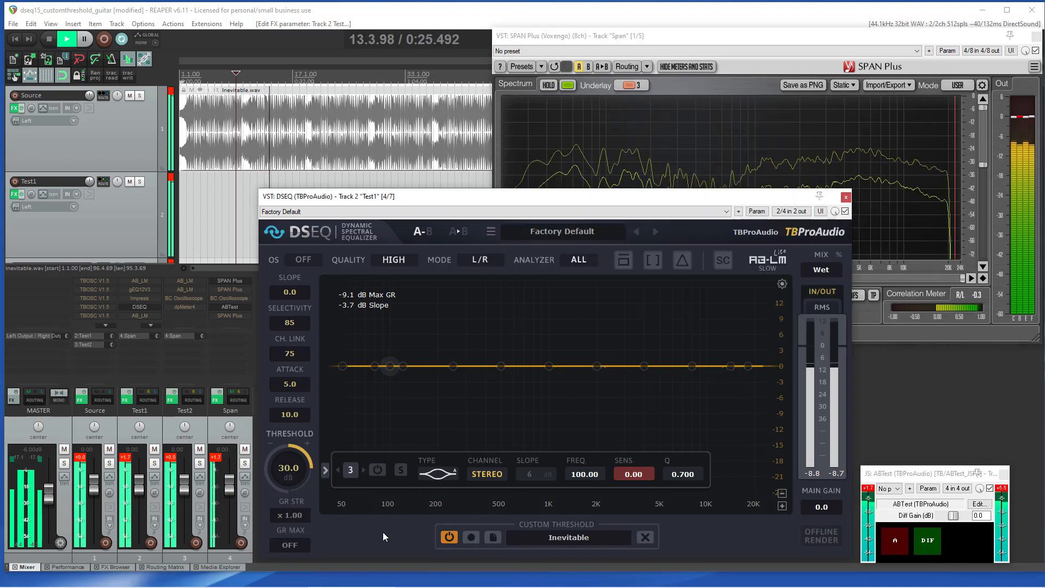
key(space)
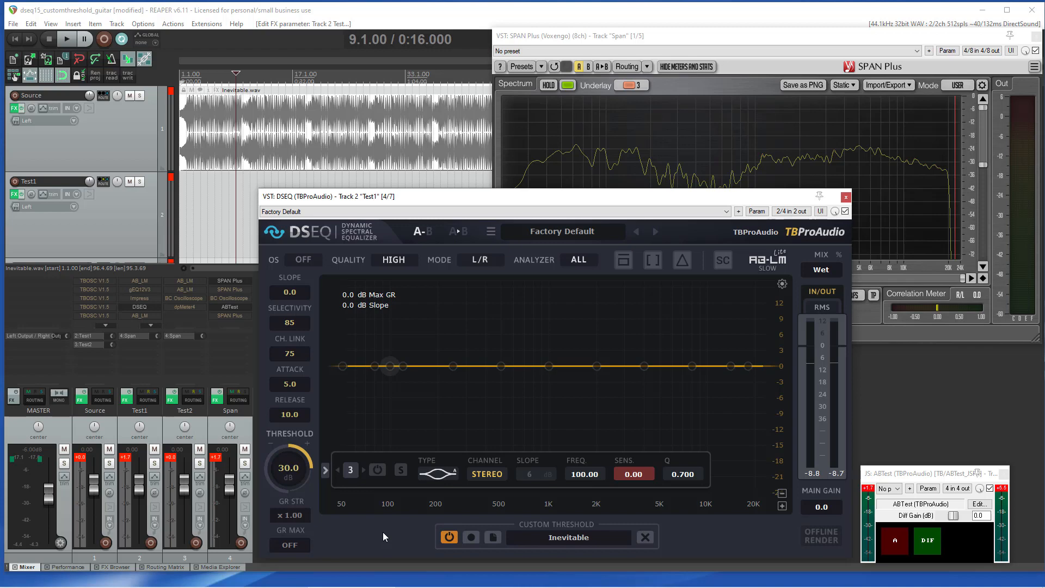
Step: Play the track and lower the threshold to 10 dB
key(space)
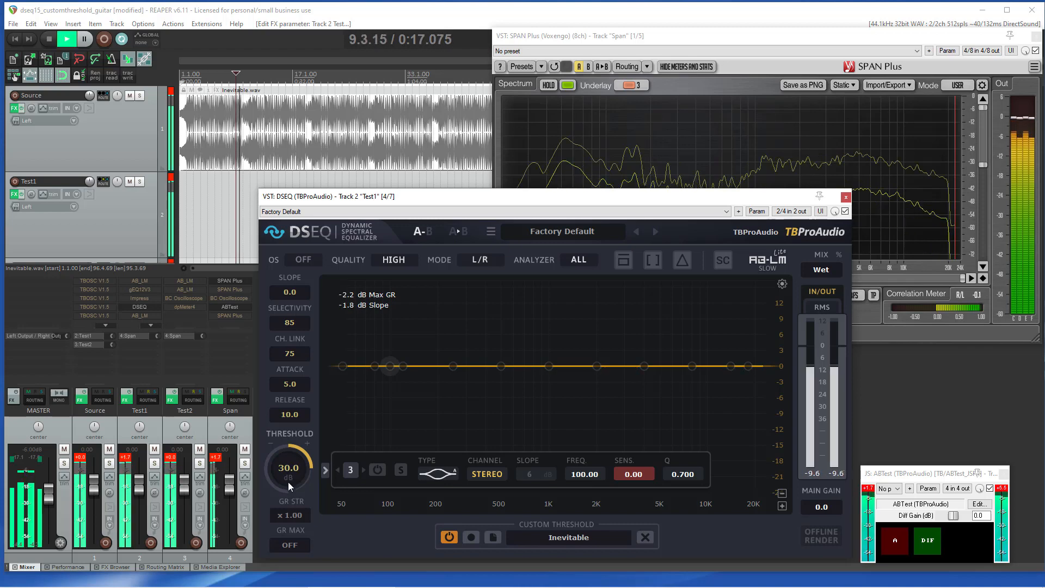
scroll(289, 471, down, 9)
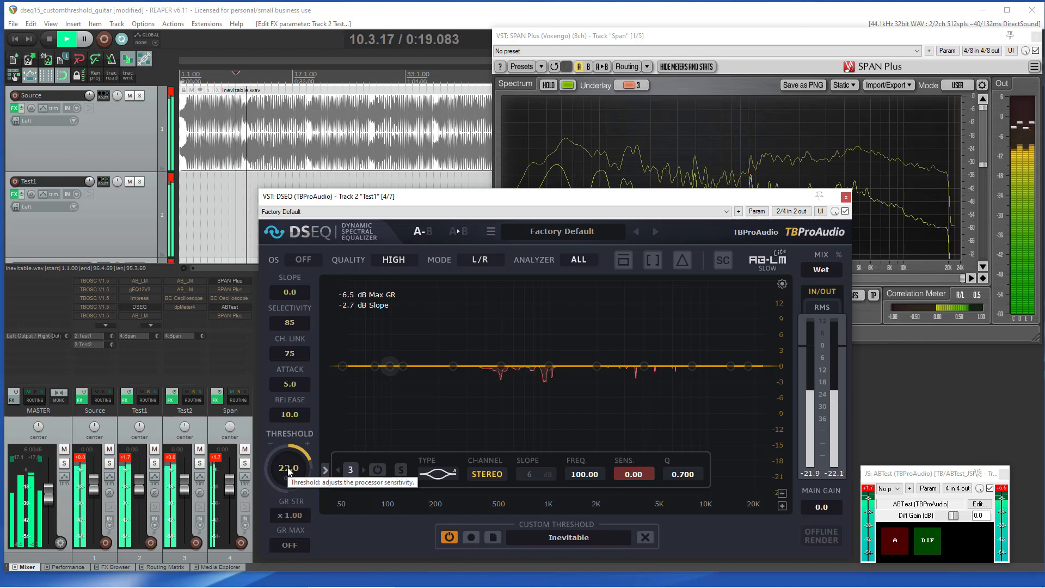
scroll(289, 472, down, 4)
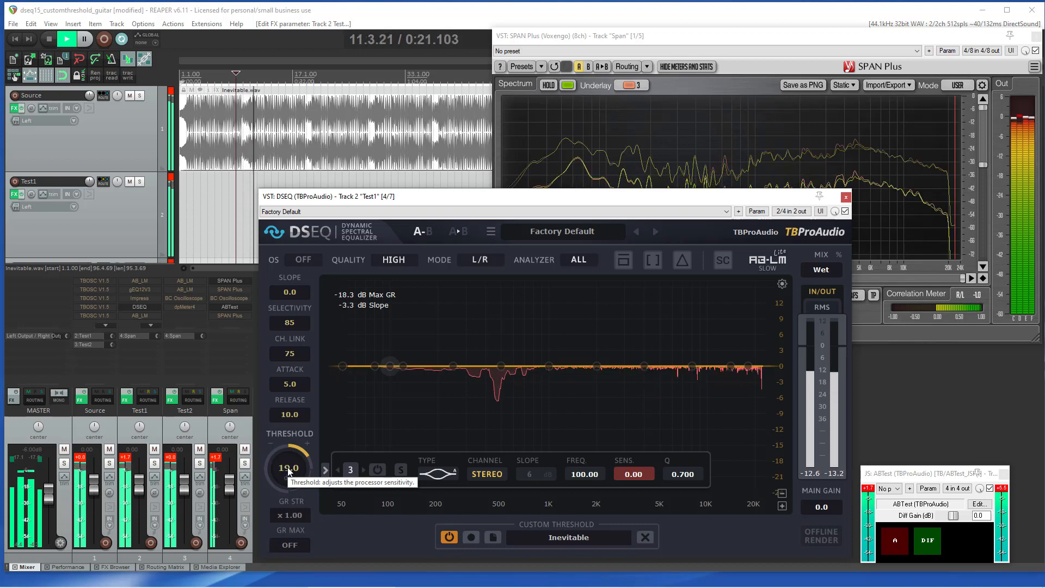
scroll(288, 471, down, 3)
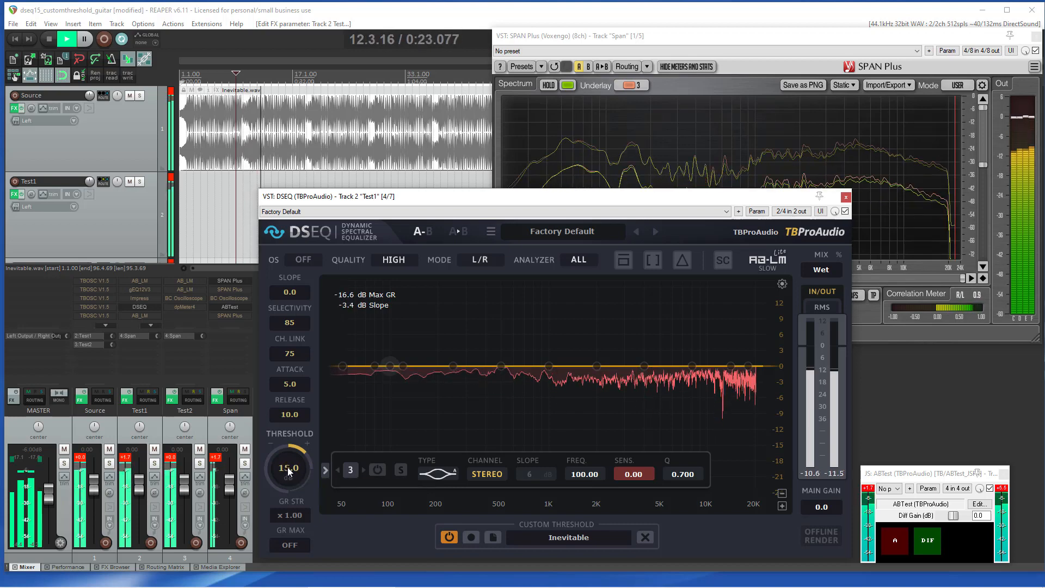
scroll(289, 471, down, 5)
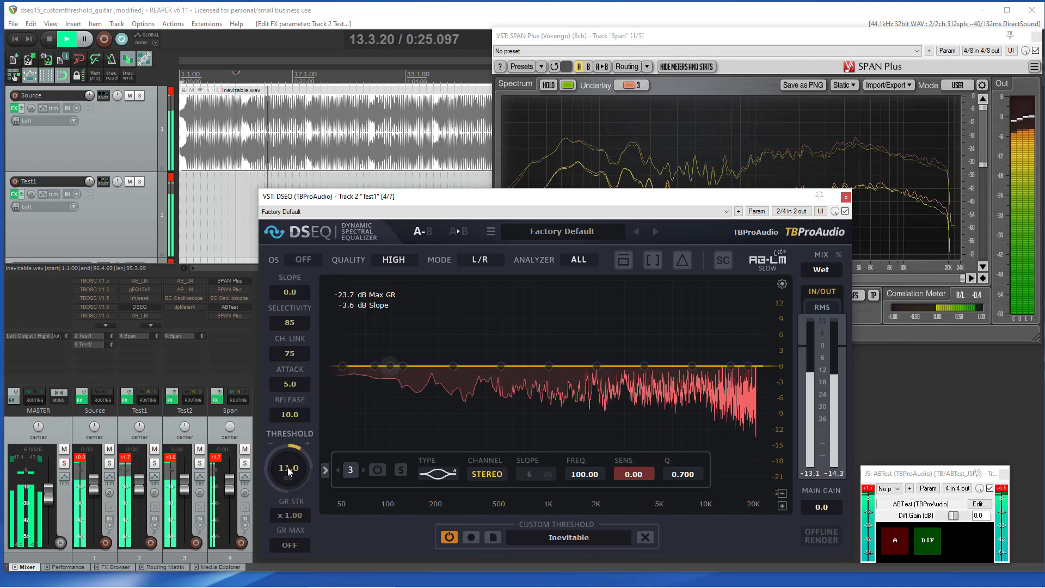
scroll(287, 467, up, 1)
Step: Switch the ABTest comparison back and forth between A and B while listening
click(895, 542)
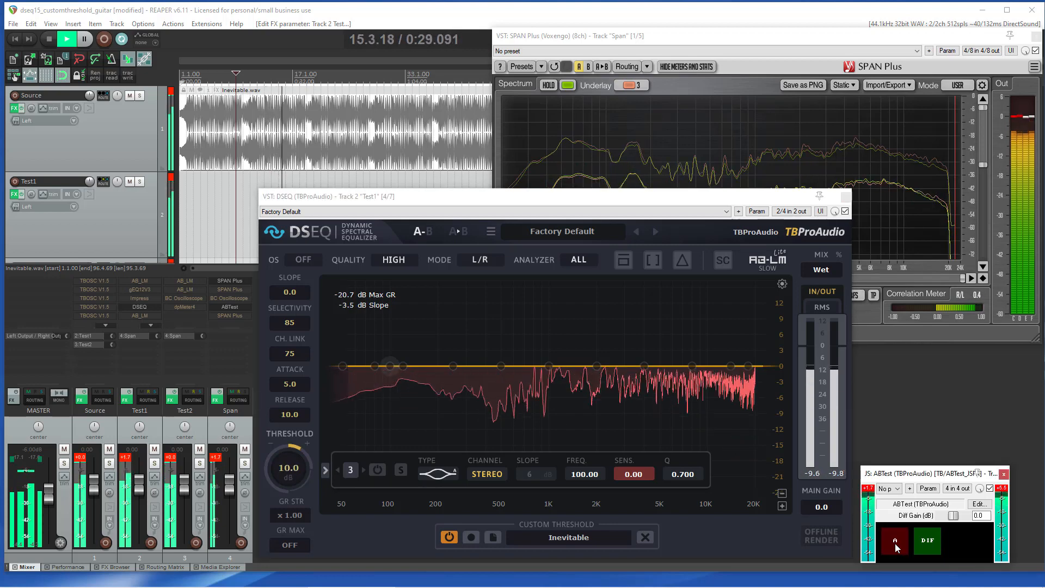
click(895, 542)
click(895, 542)
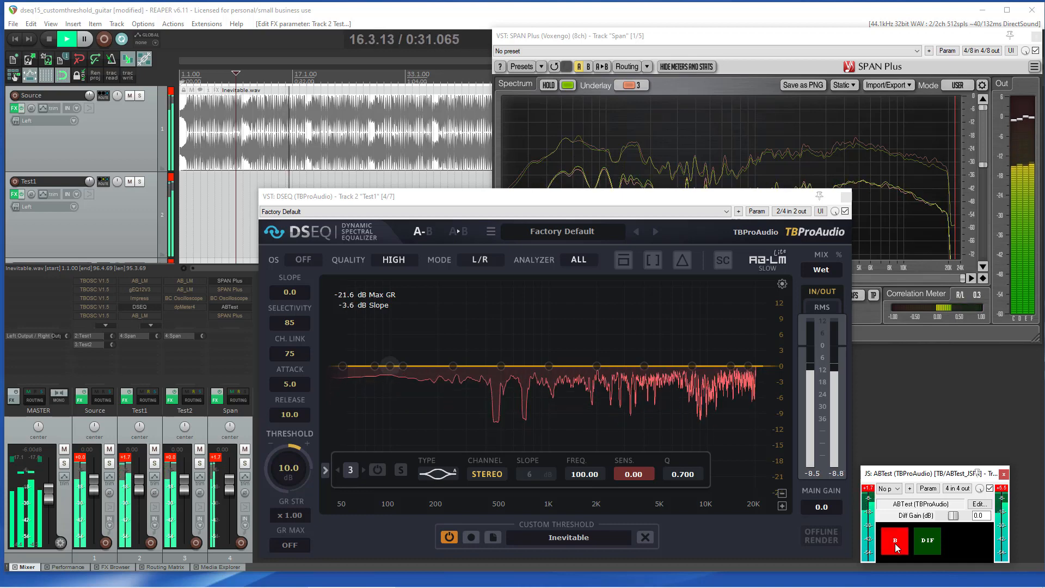
click(894, 543)
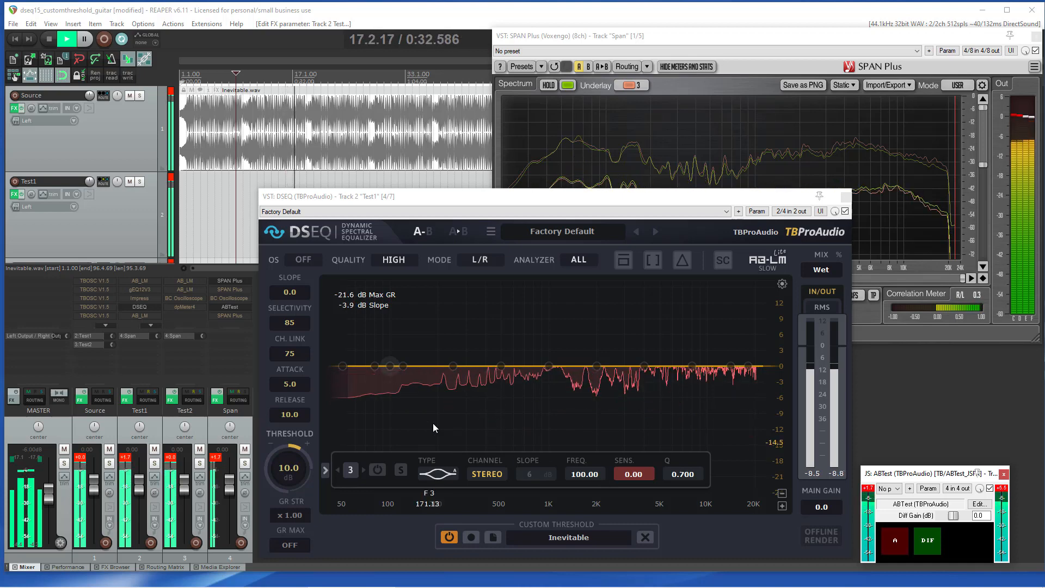
Step: Set the threshold to 15 dB, attack to 10 and release to 15
click(680, 259)
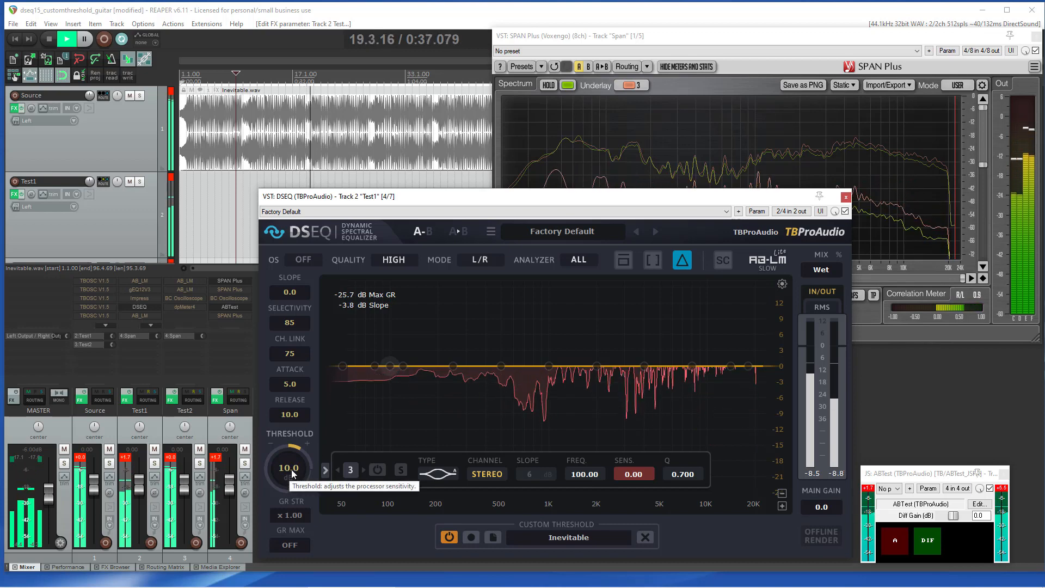
drag(292, 473, 290, 401)
scroll(293, 388, up, 5)
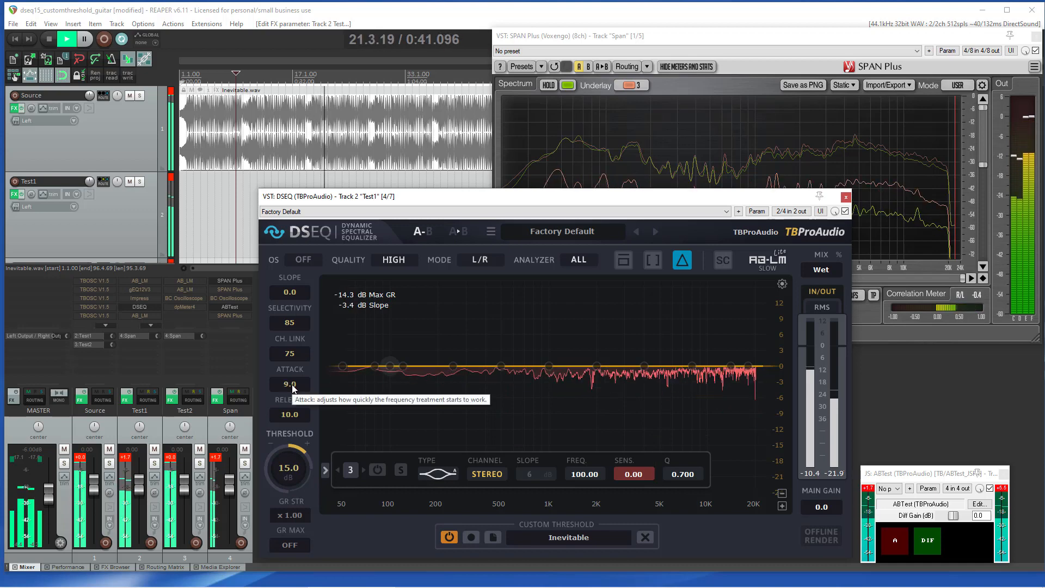
scroll(294, 414, up, 3)
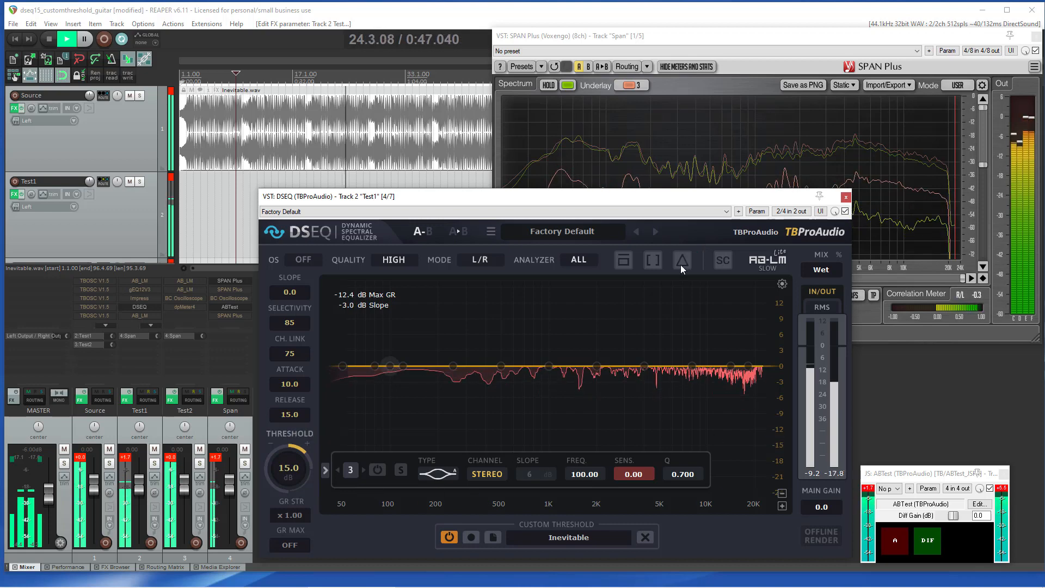
Step: Compare A and B in ABTest while checking the SPAN spectrum analyzer, then stop playback
click(894, 244)
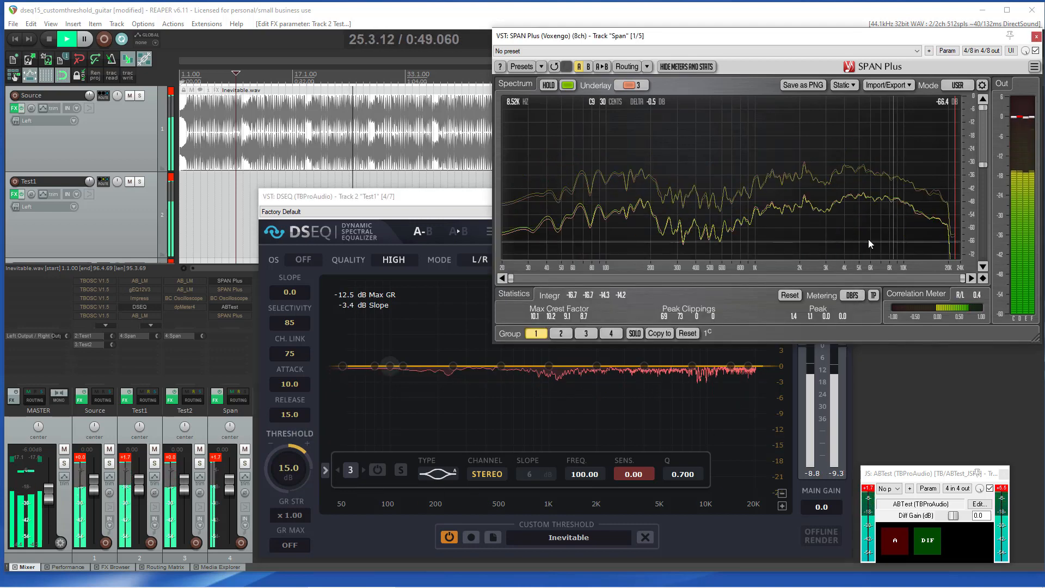
click(485, 196)
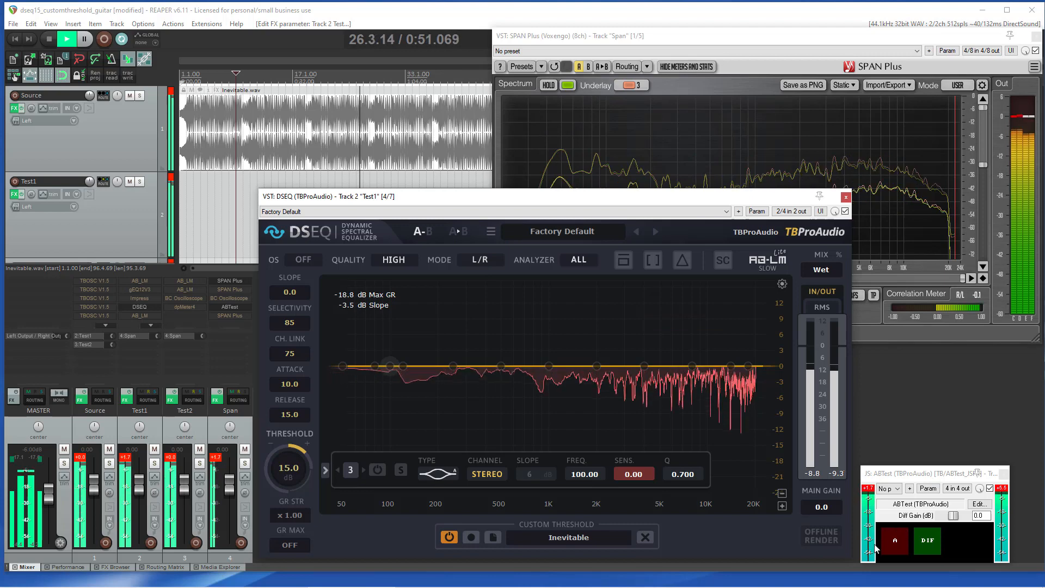
click(892, 539)
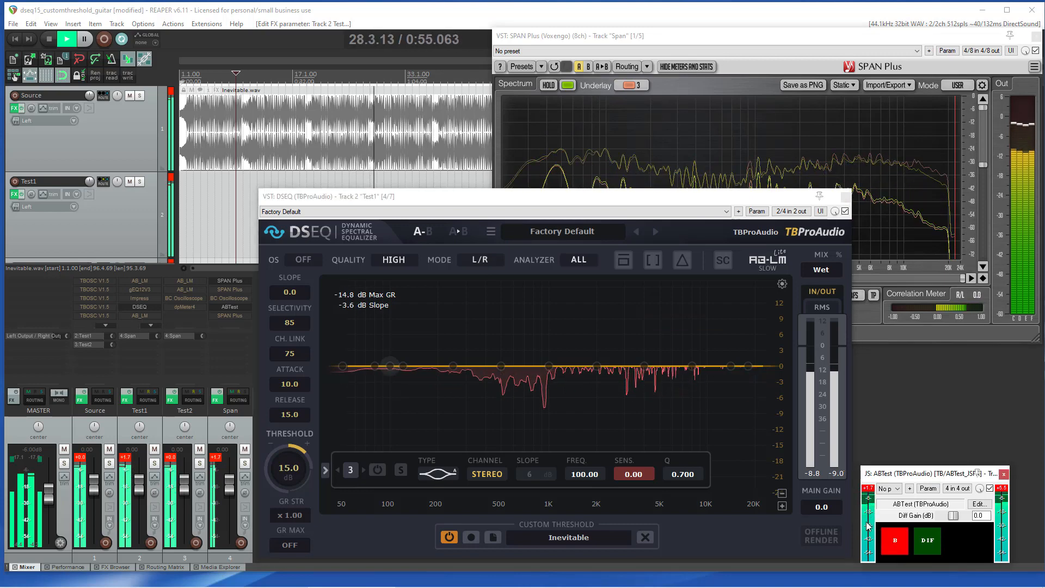
click(649, 200)
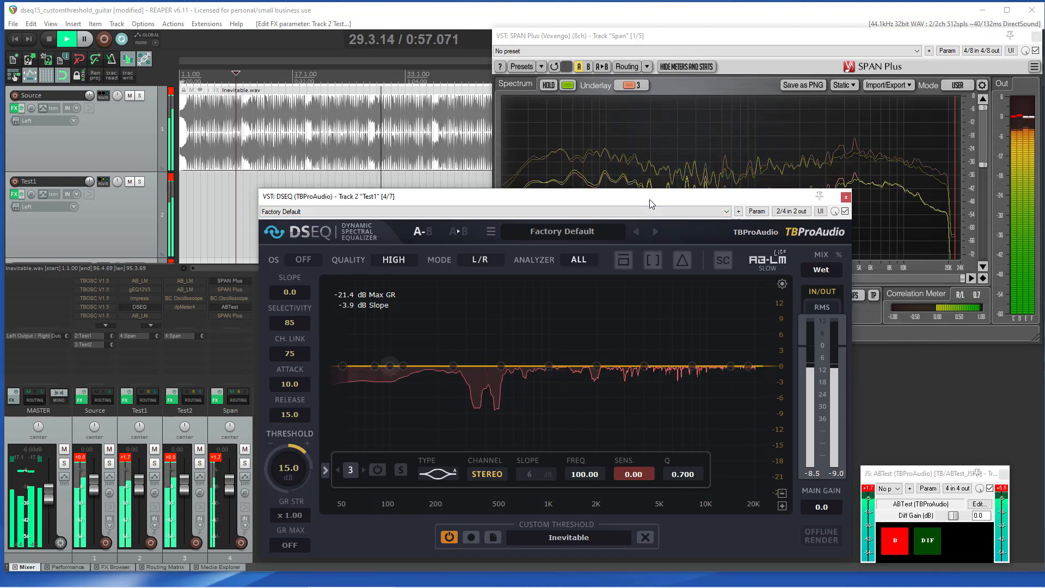
key(space)
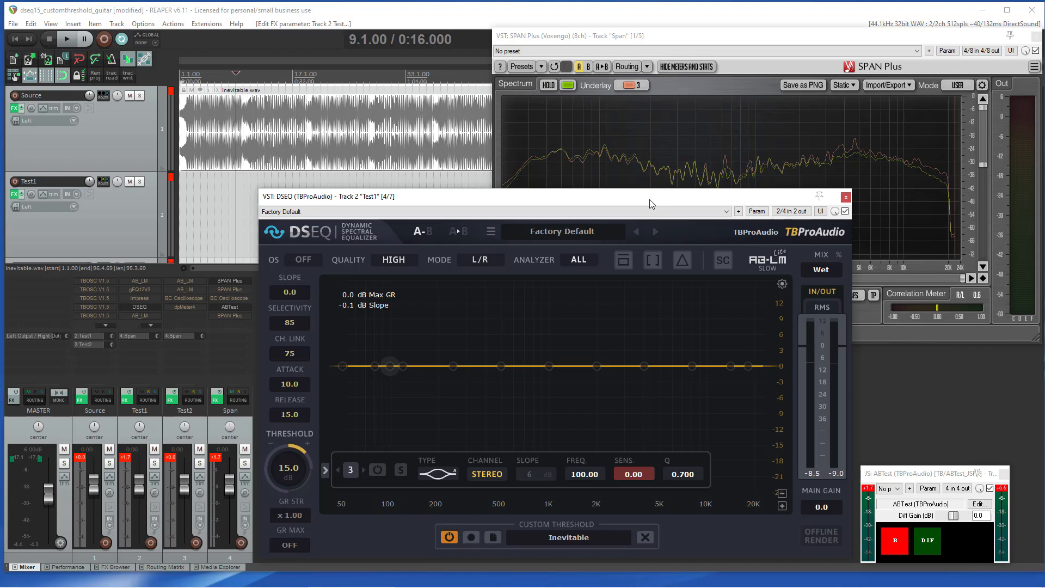
Step: Switch ABTest back to A and load the DSEQ factory preset General - custom threshold
click(902, 534)
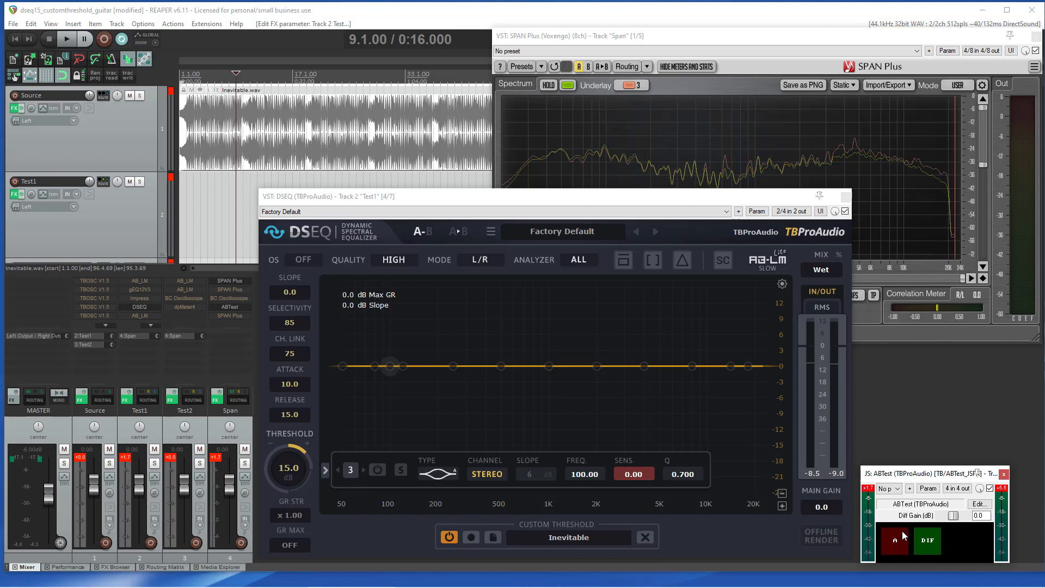
click(491, 231)
mouse_move(521, 303)
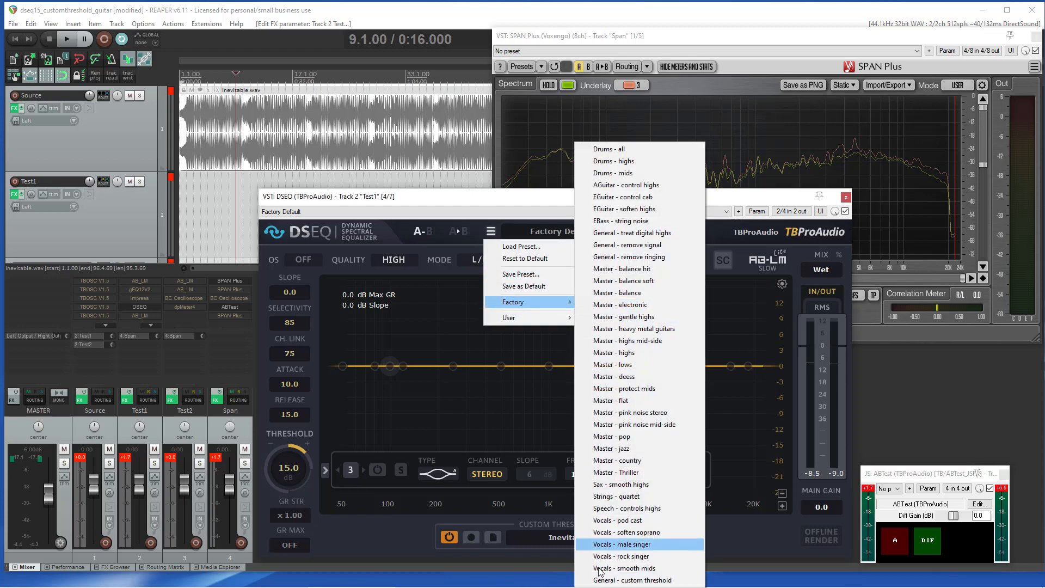
click(603, 580)
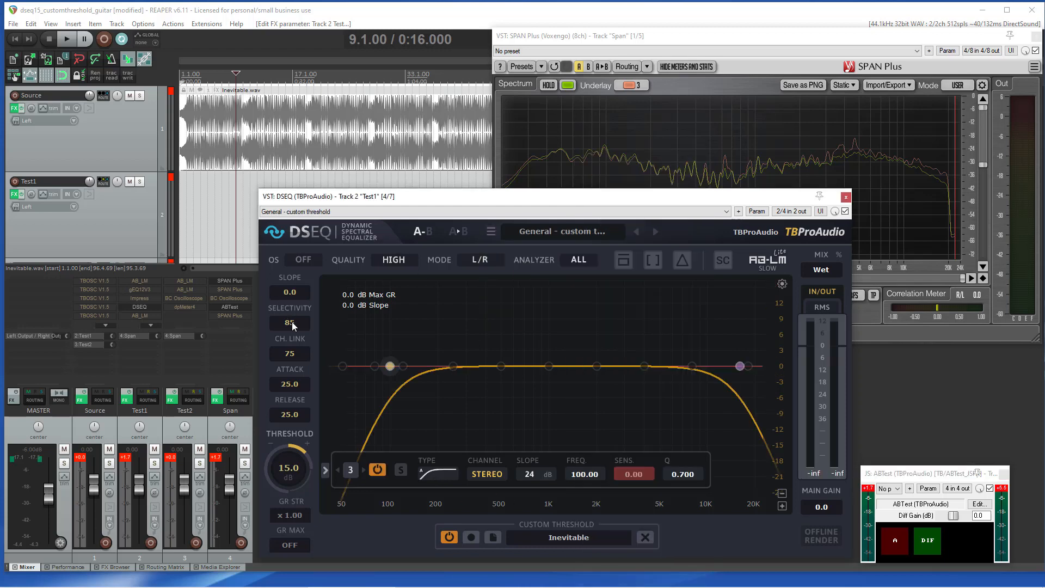
Step: Set attack to 10, release to 15 and the low-cut band frequency to 150 Hz
scroll(299, 386, down, 5)
scroll(295, 417, down, 6)
scroll(584, 479, up, 5)
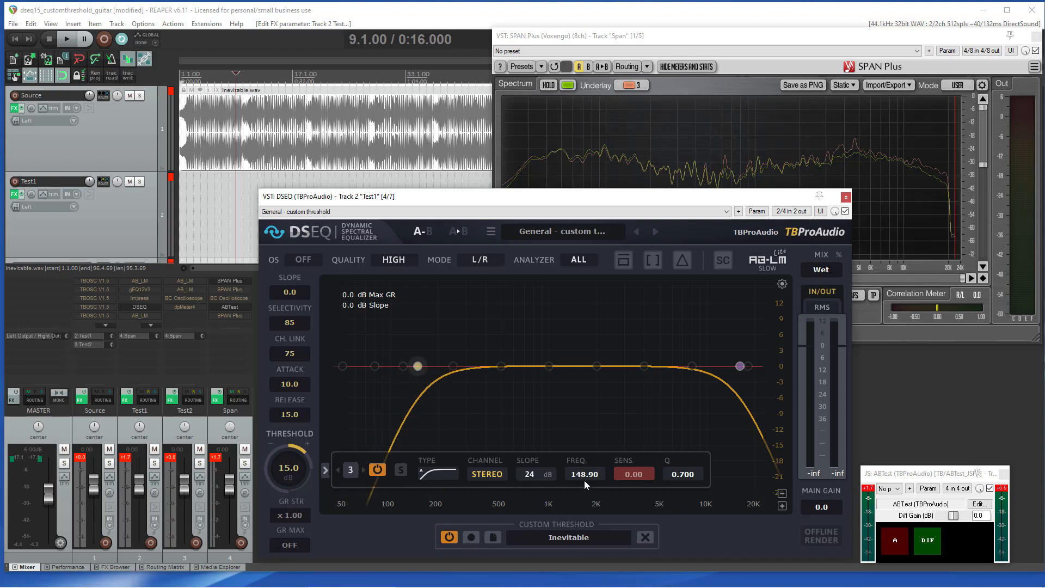
double_click(584, 475)
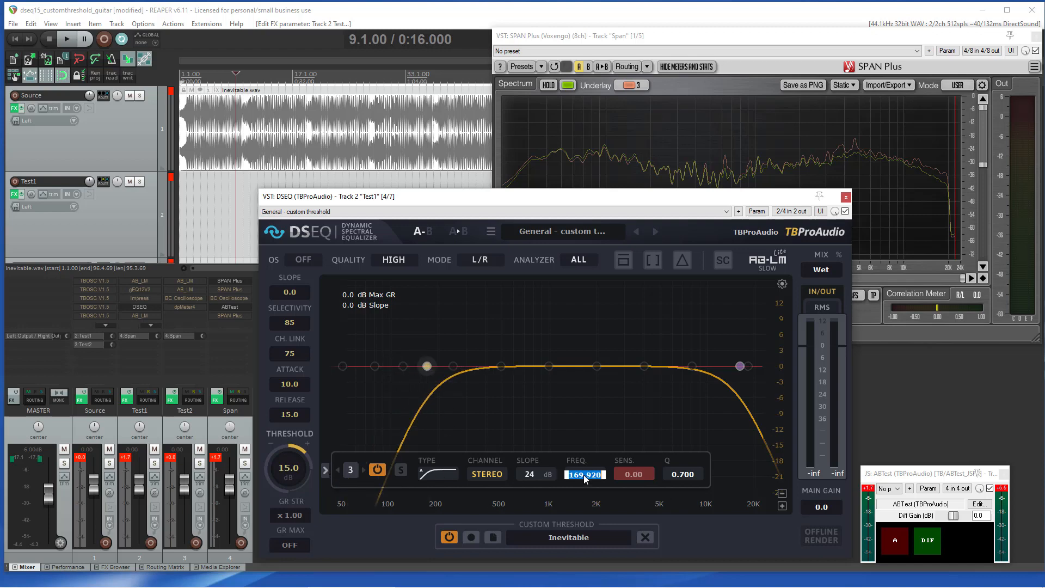
text(150)
key(Return)
Step: Start playback and lower the GR strength to x 0.80
key(space)
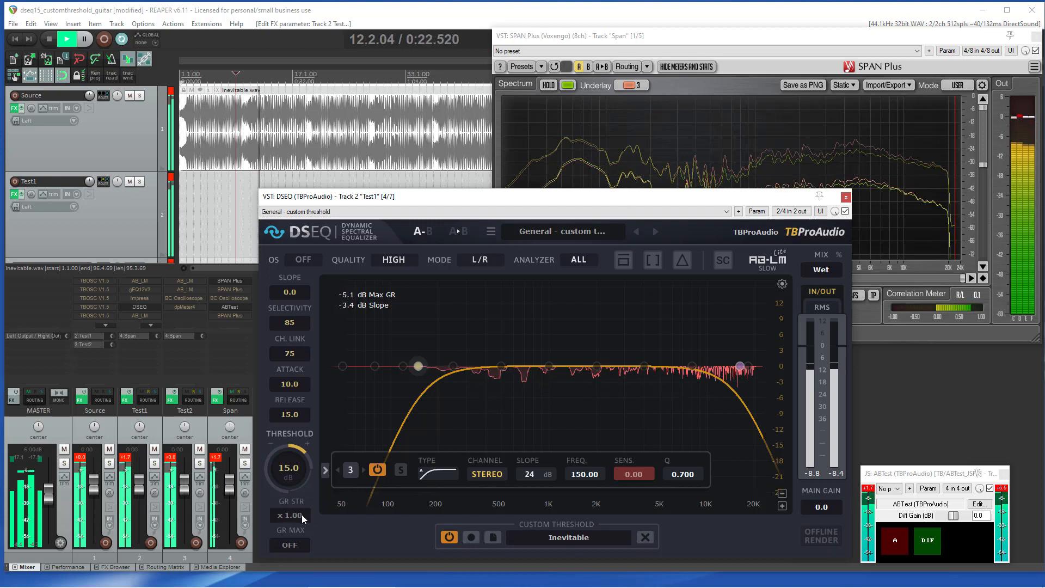
scroll(302, 516, down, 4)
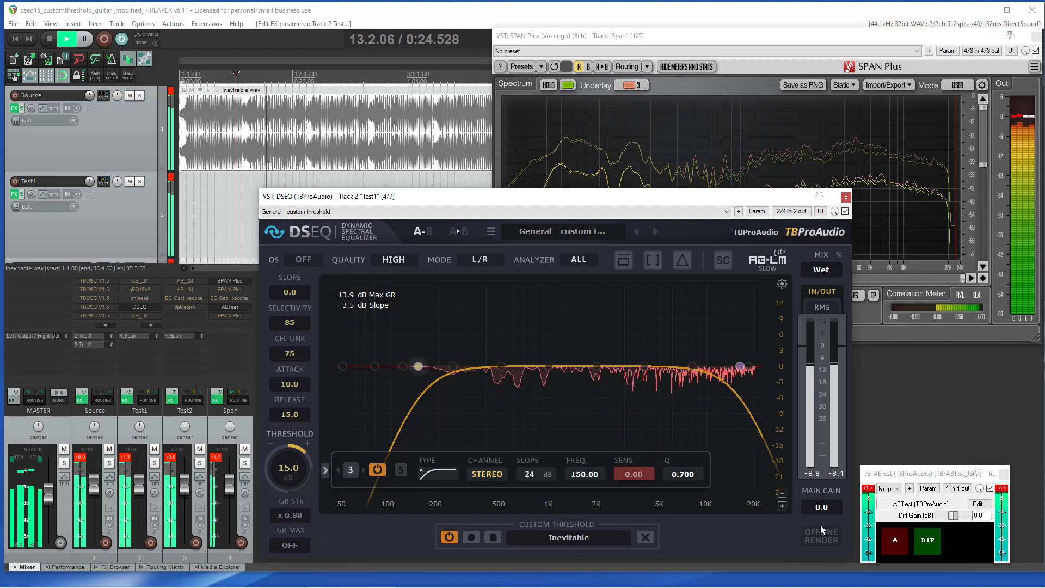
Step: Switch ABTest between A and B while checking the SPAN spectrum, then stop playback
click(892, 547)
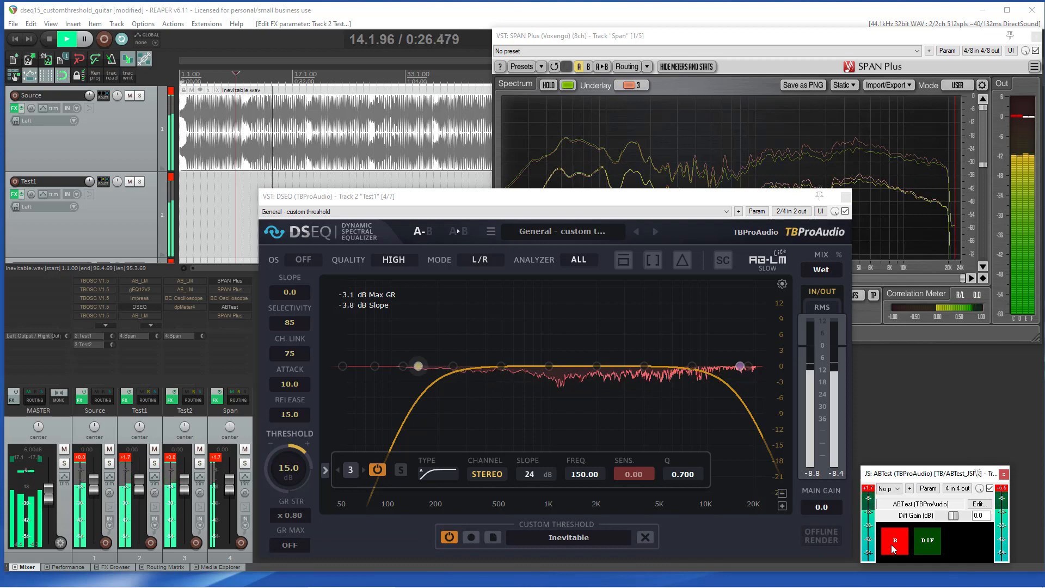
click(893, 547)
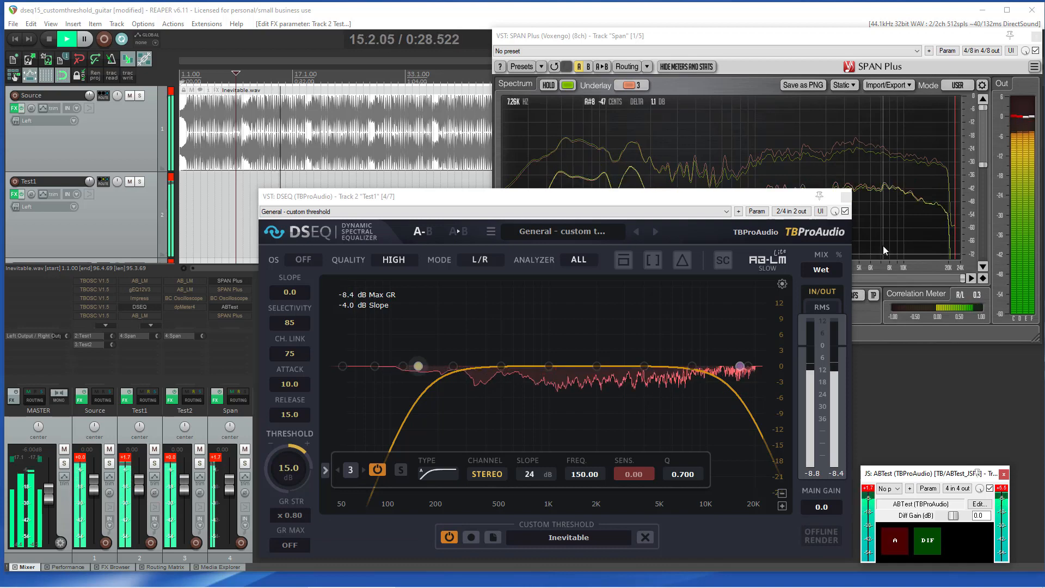
click(883, 243)
click(467, 200)
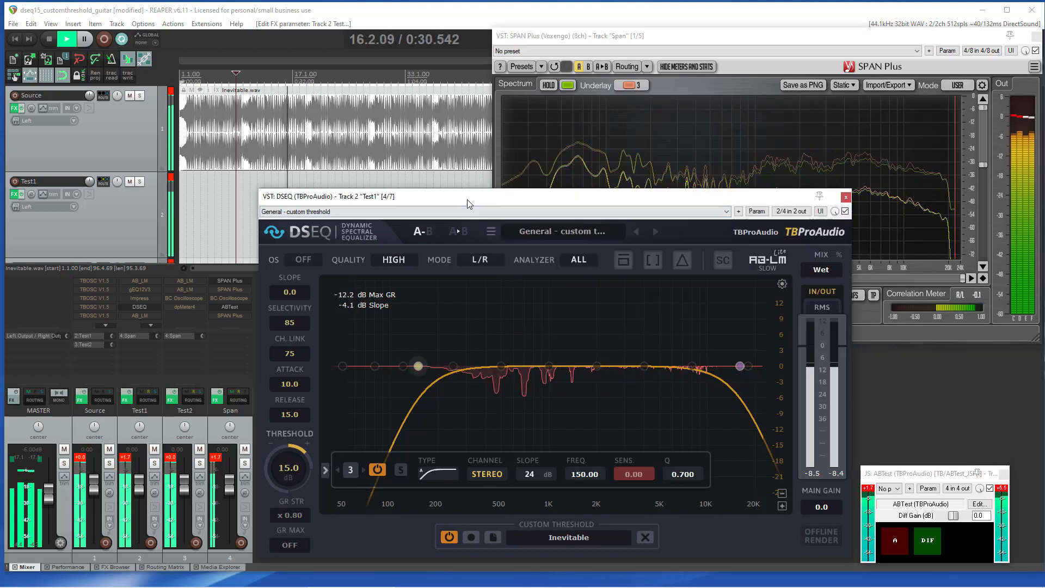
click(893, 543)
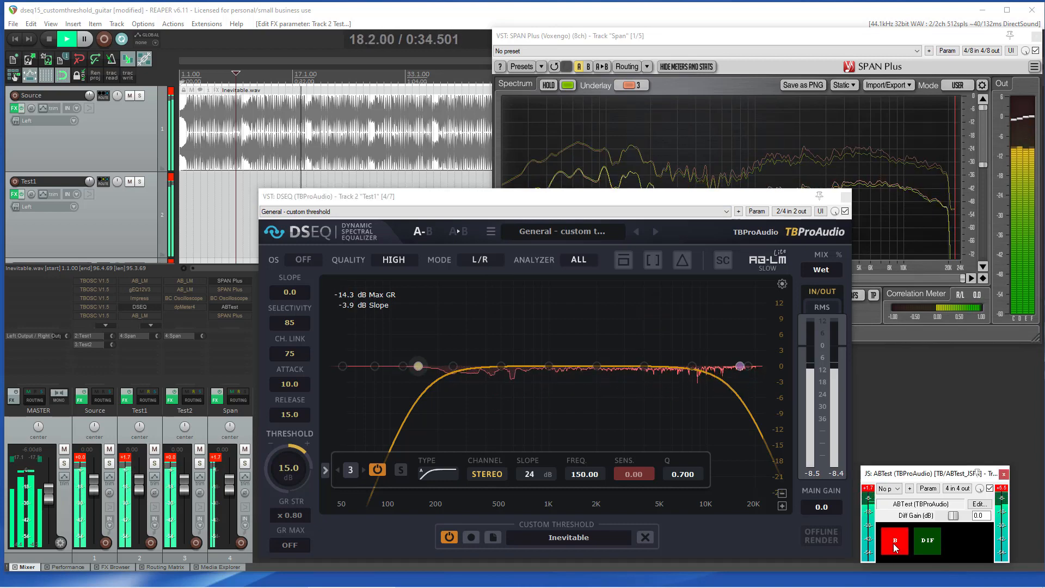
click(893, 543)
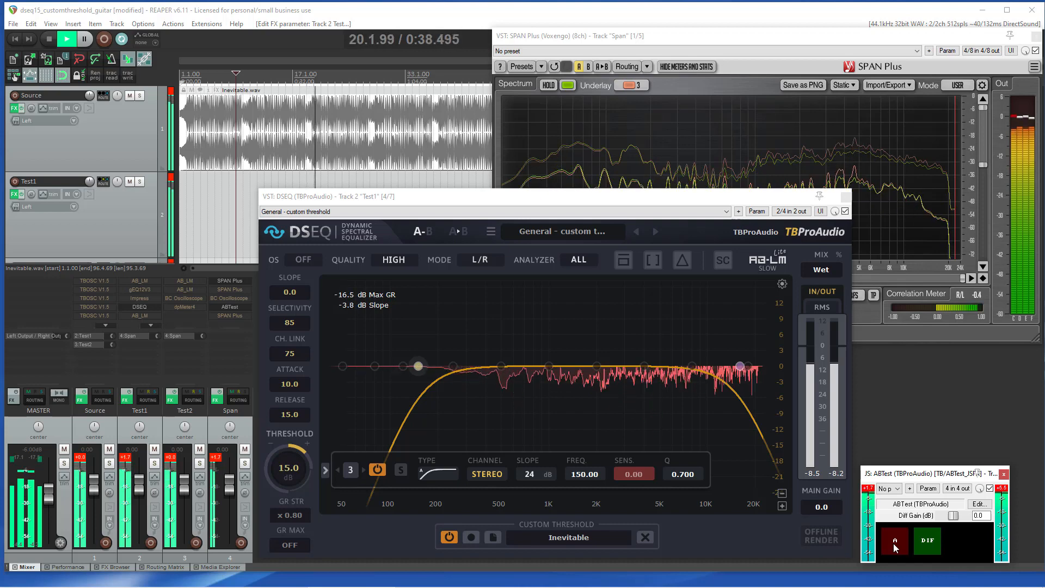
click(893, 543)
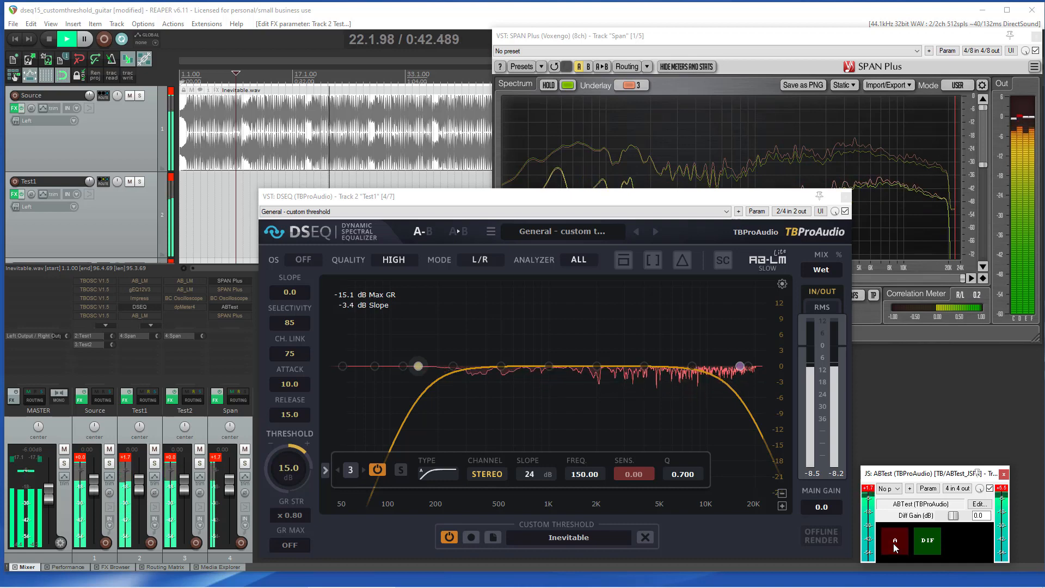
click(892, 543)
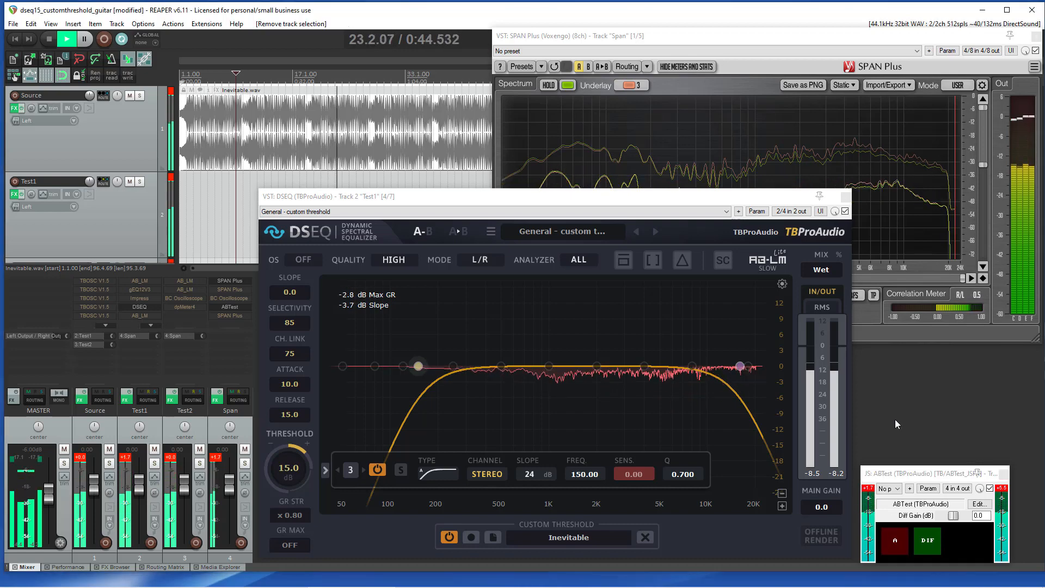
key(space)
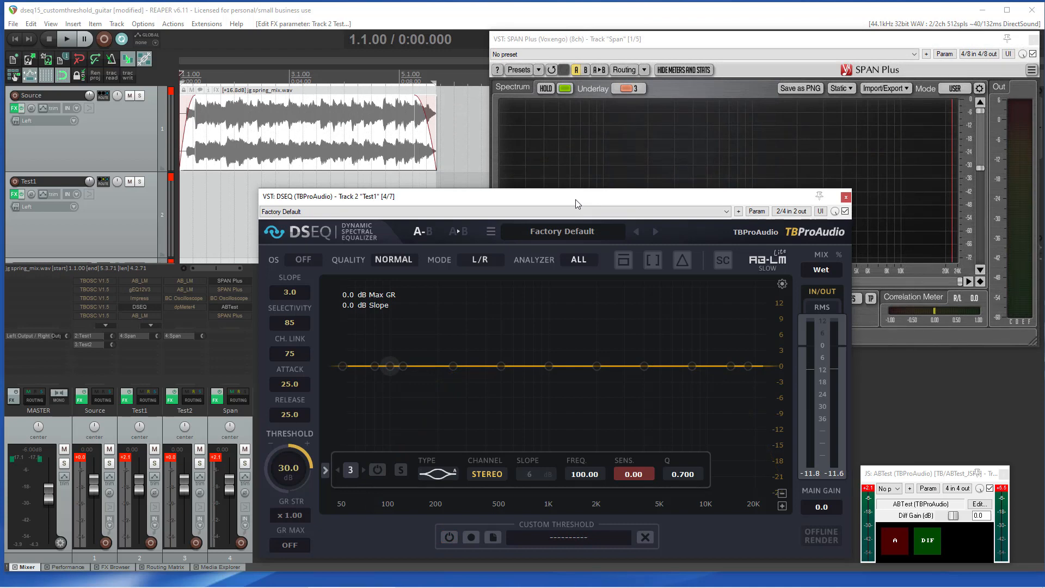
Step: Record a custom threshold from the playing spring_mix track's input
key(space)
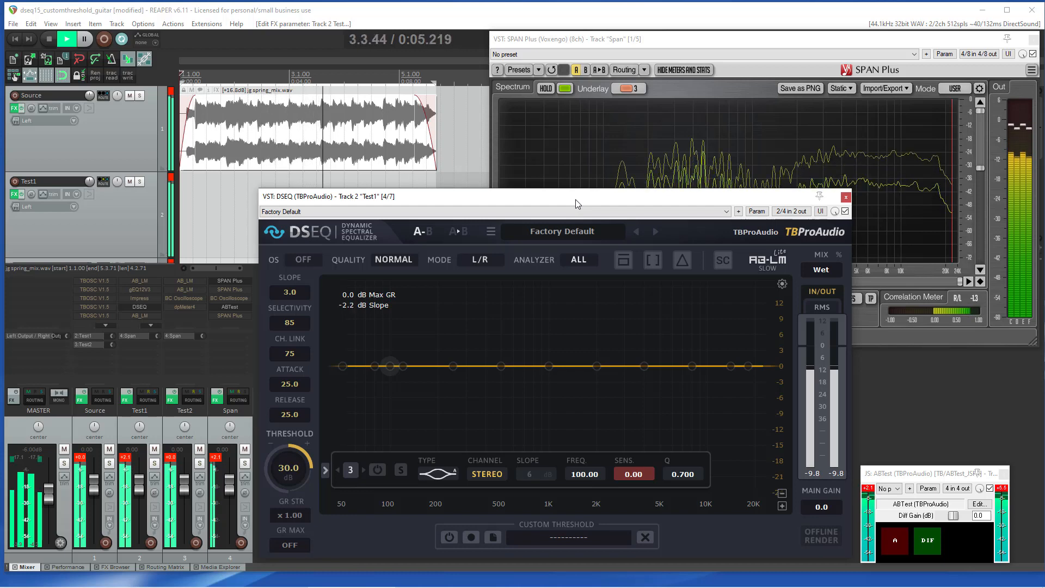
key(space)
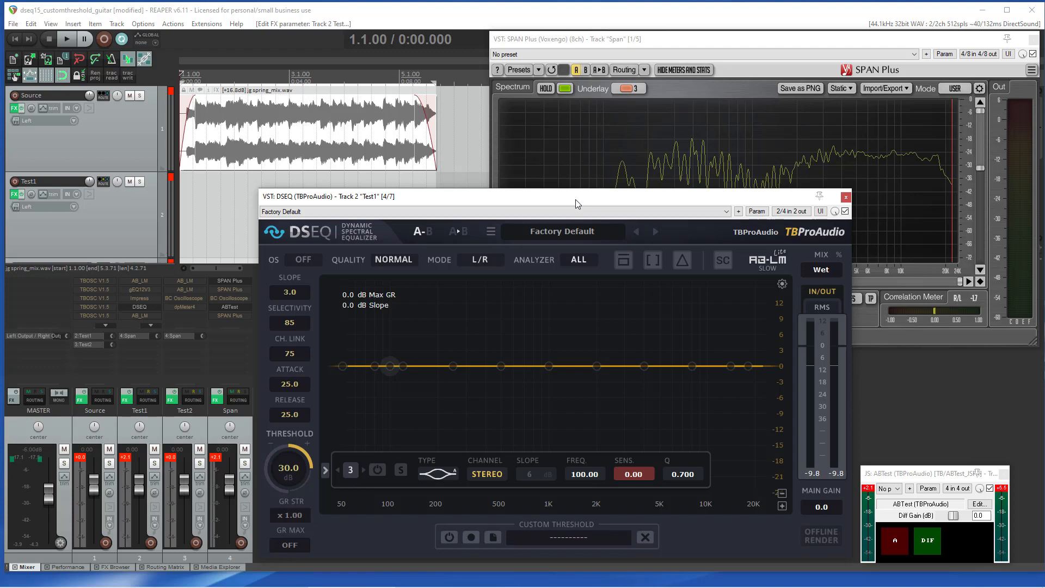
click(472, 537)
key(space)
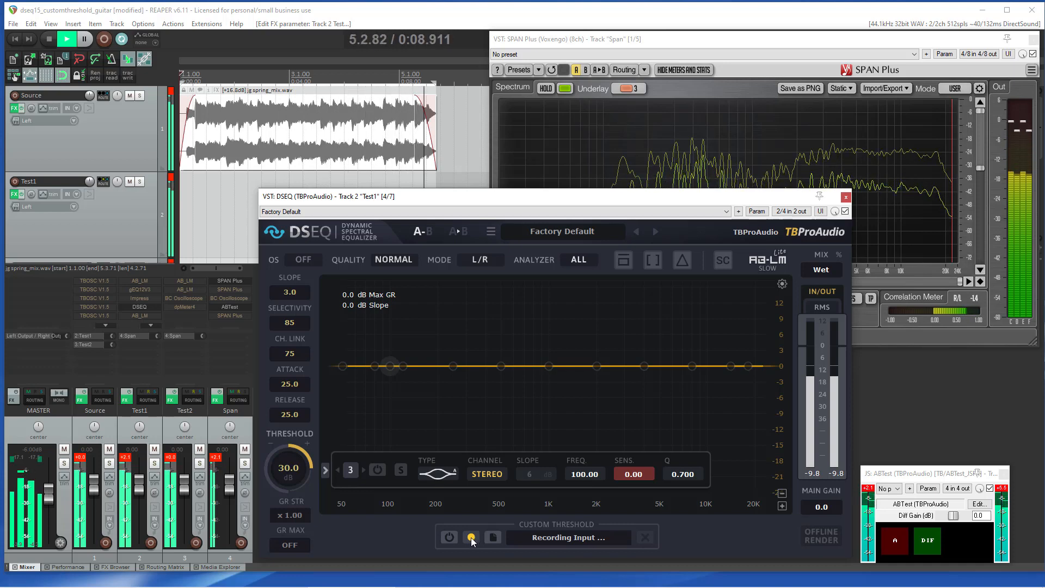
click(471, 537)
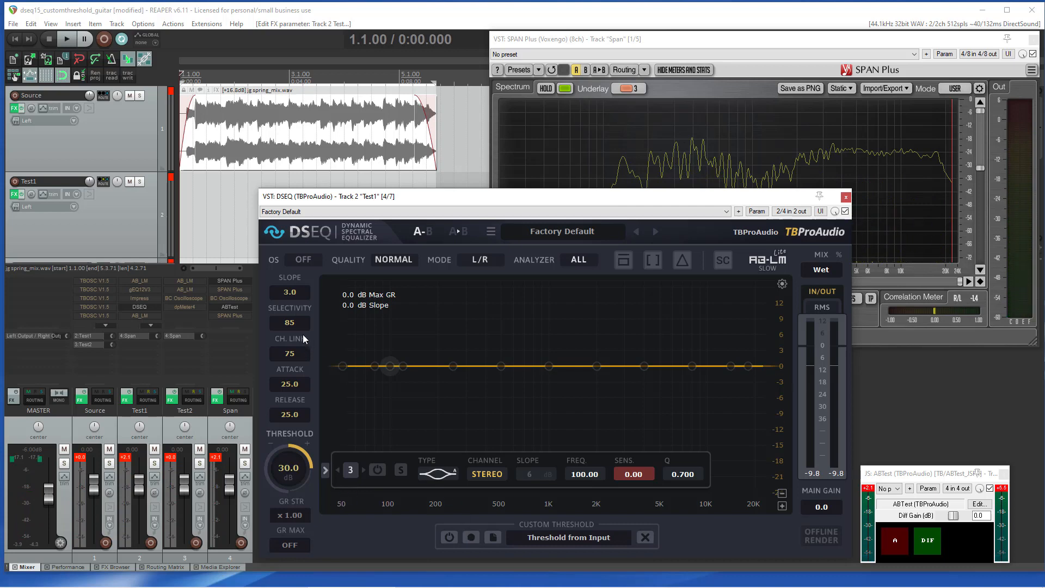
Step: Set the slope to 0 and the quality to High
text(0)
key(Return)
click(393, 262)
click(396, 296)
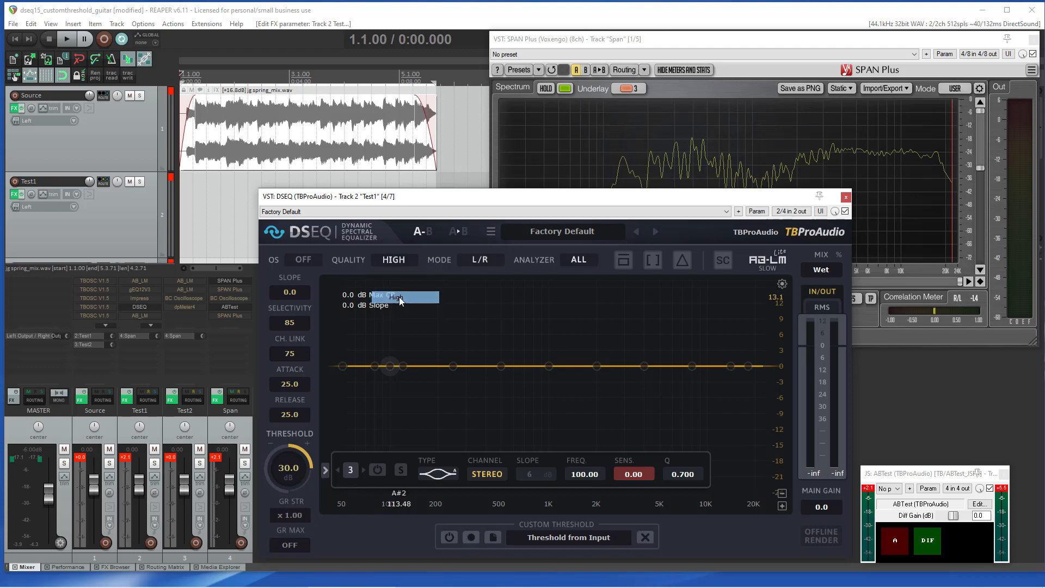
Step: Set attack to 10 and release to 15
scroll(296, 384, down, 5)
scroll(296, 384, down, 8)
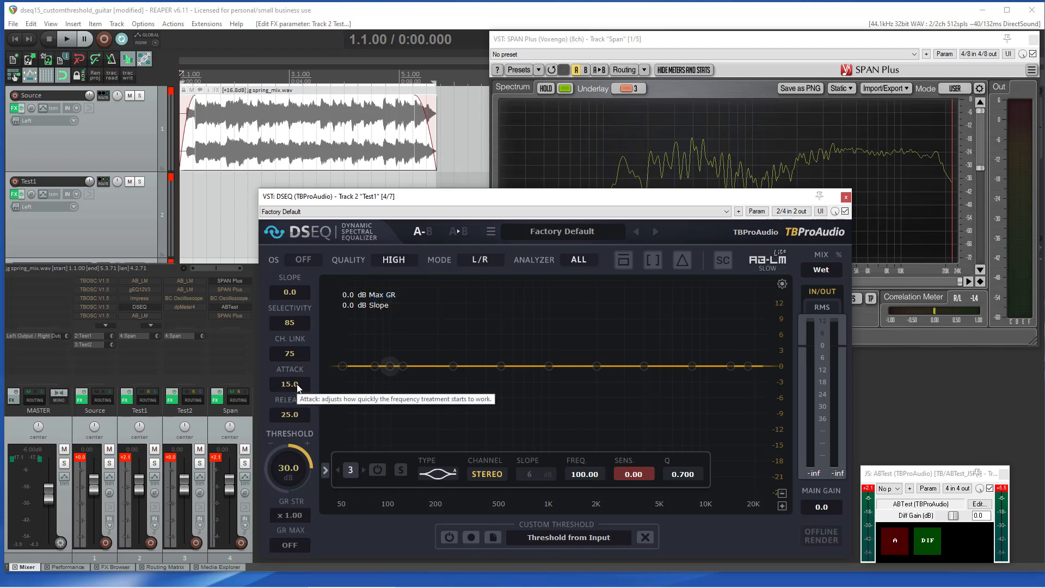
scroll(297, 412, down, 9)
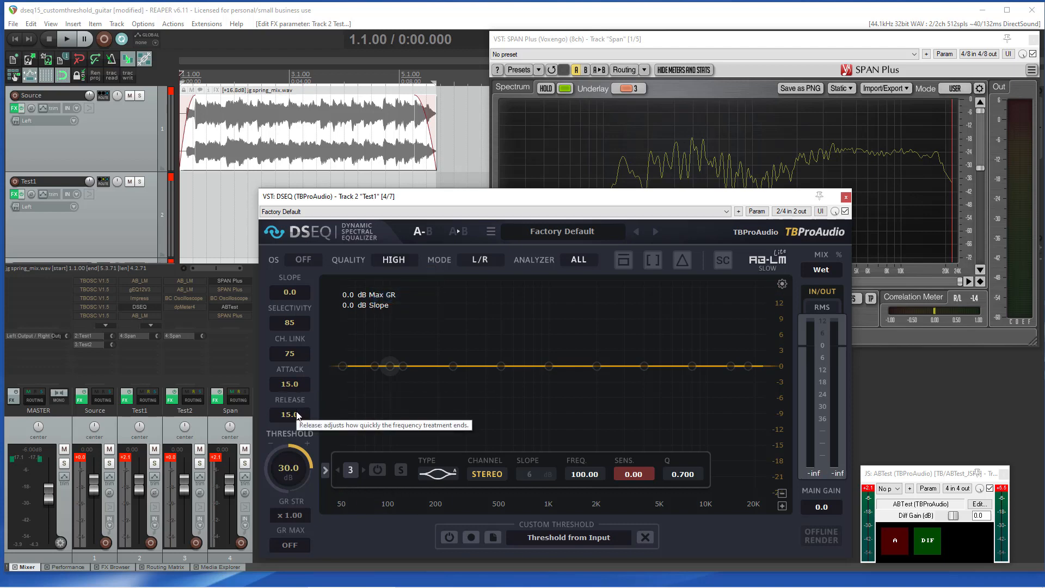
scroll(298, 384, down, 5)
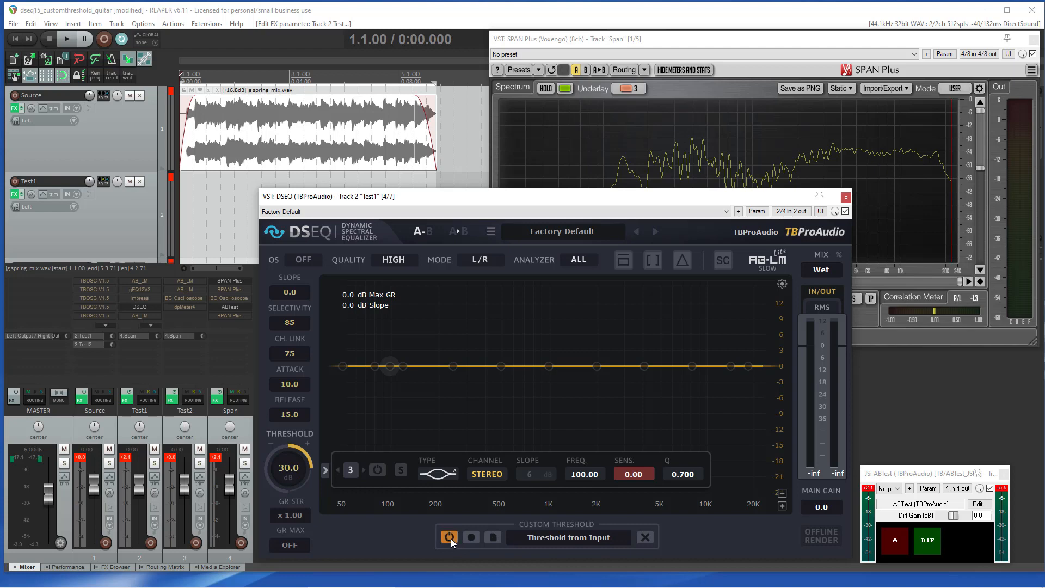
Step: Play the track and lower the threshold to -10 dB
key(space)
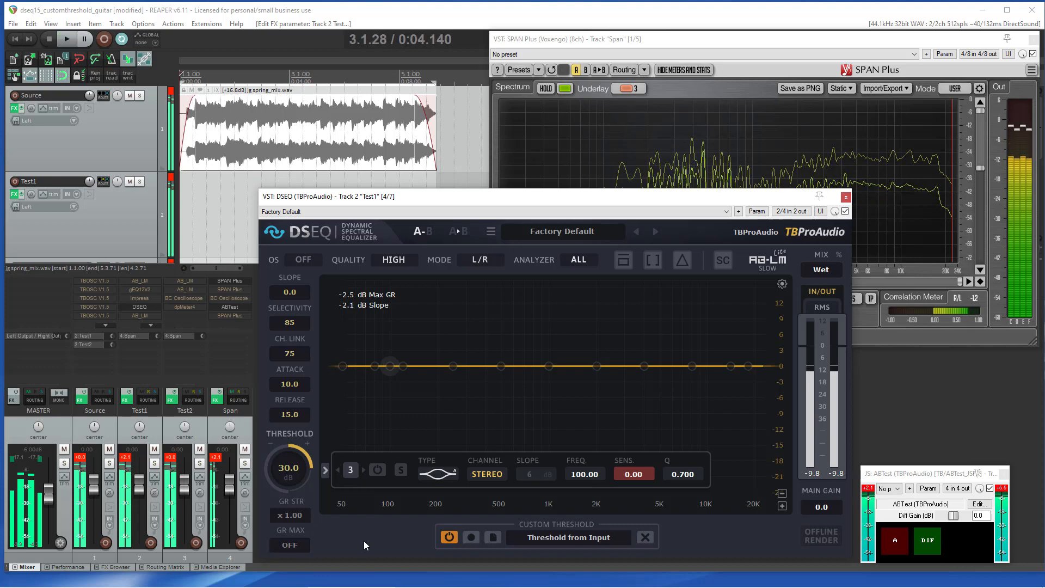
key(space)
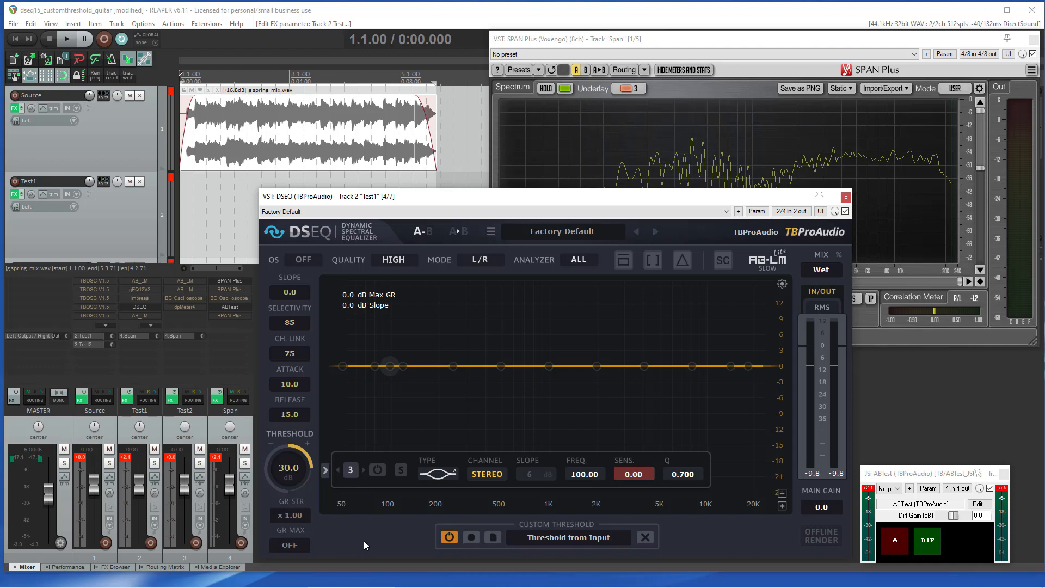
key(space)
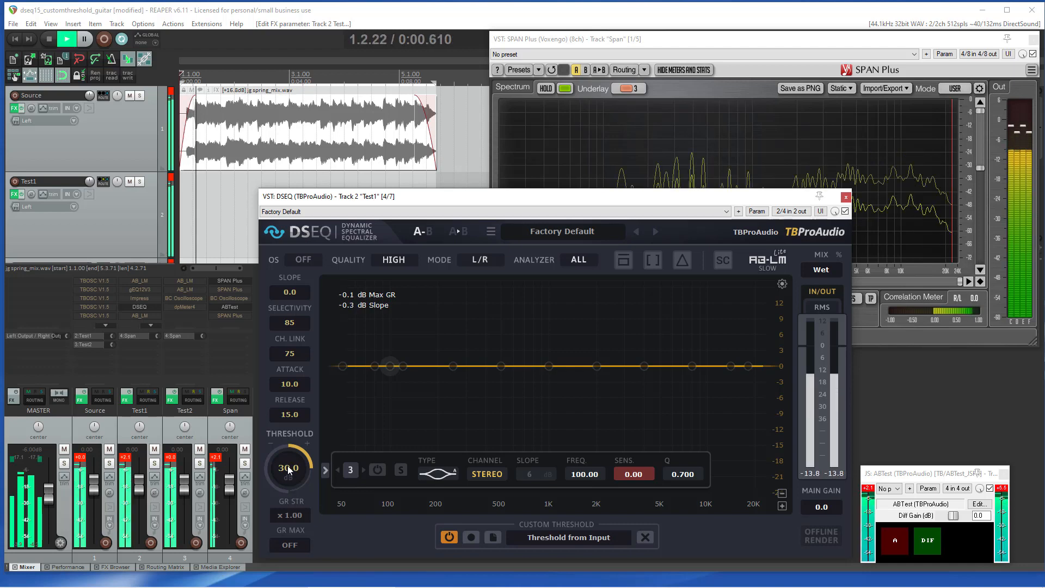
scroll(288, 469, down, 4)
scroll(288, 469, down, 7)
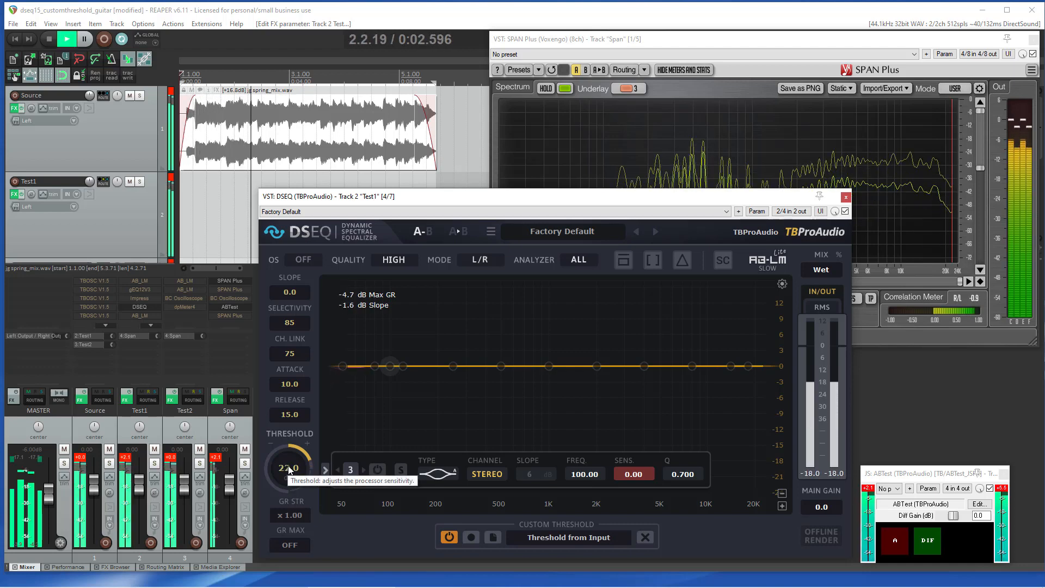
scroll(288, 469, down, 2)
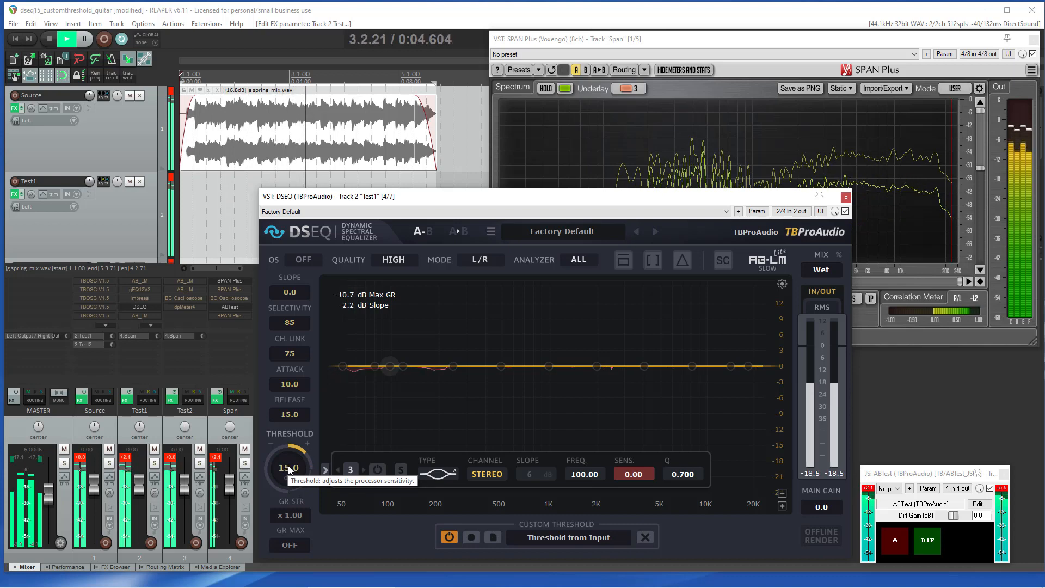
scroll(288, 469, down, 8)
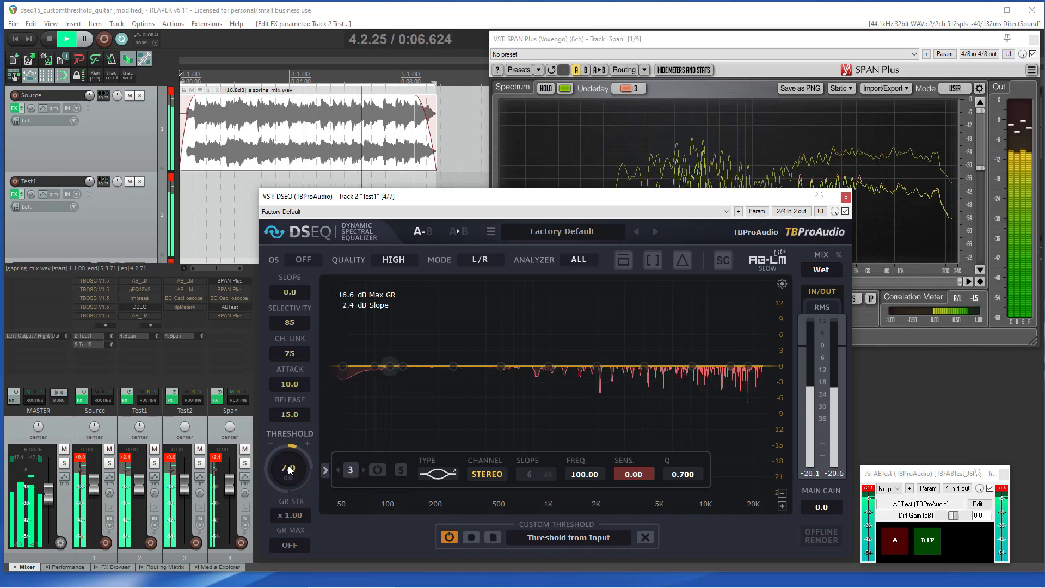
scroll(289, 469, down, 8)
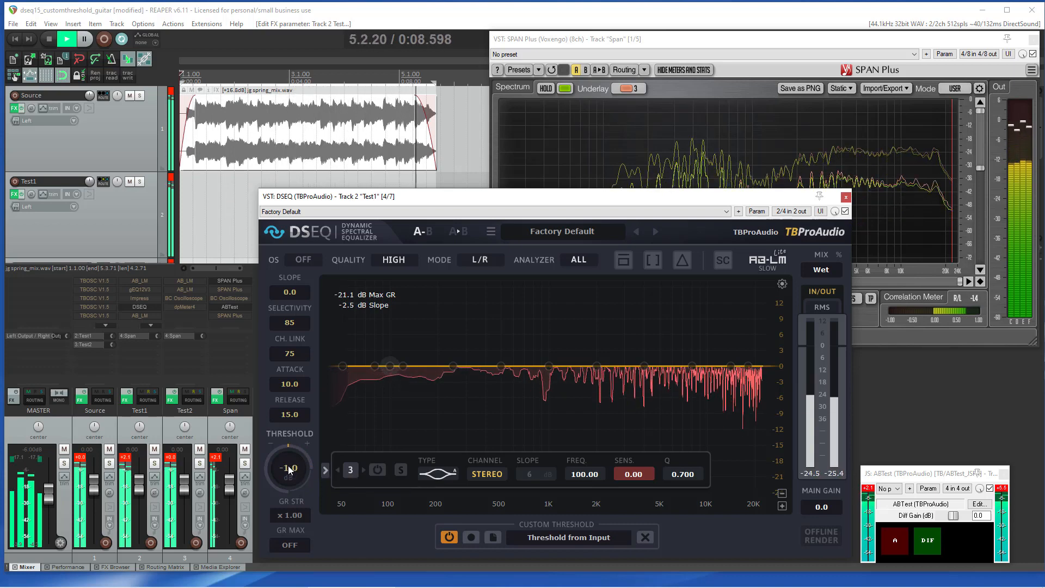
Step: Sweep the threshold up and down while the track plays, settling at 5 dB
scroll(288, 469, down, 13)
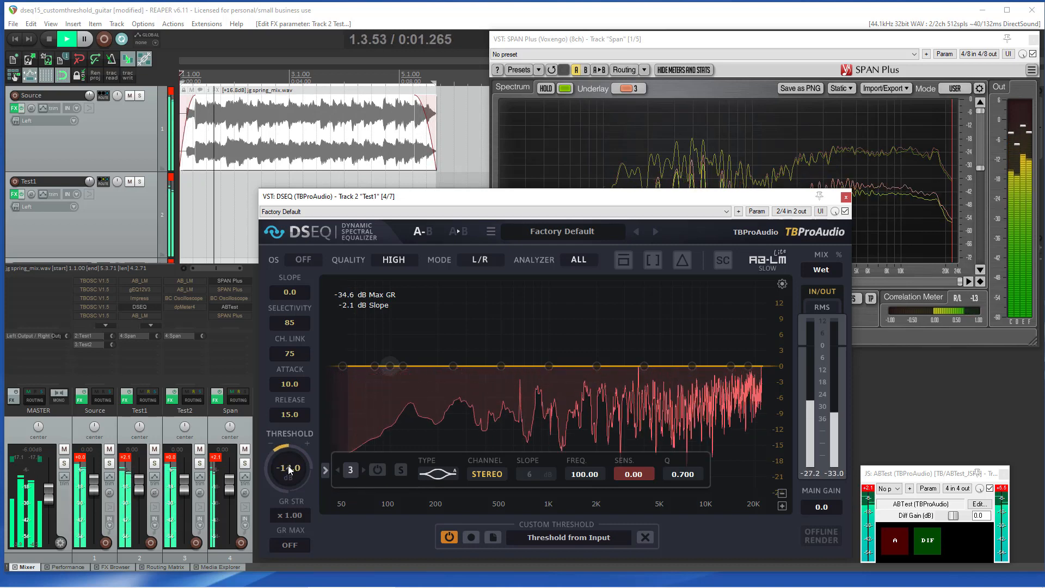
scroll(288, 470, up, 9)
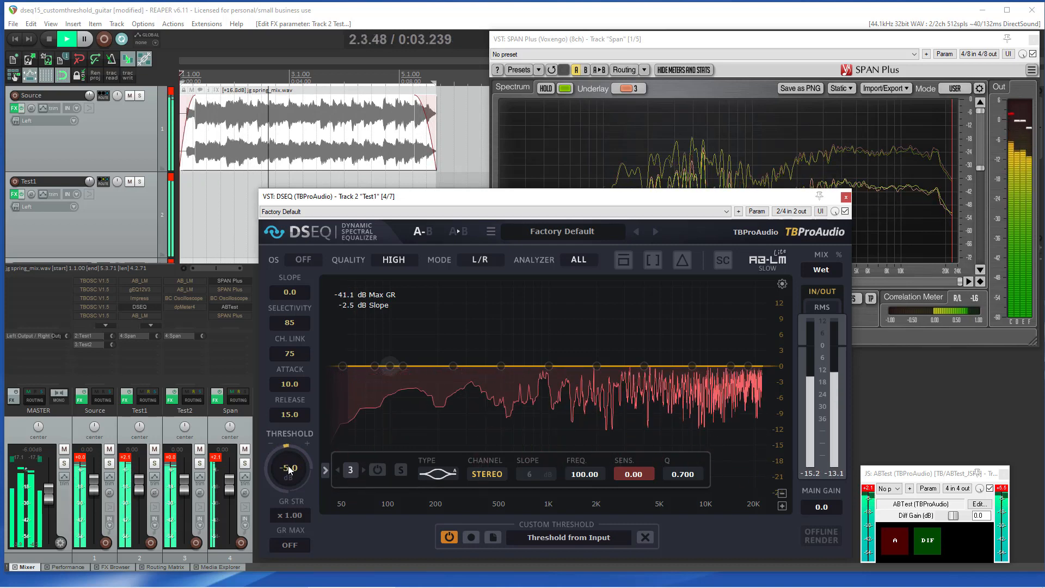
scroll(288, 469, up, 4)
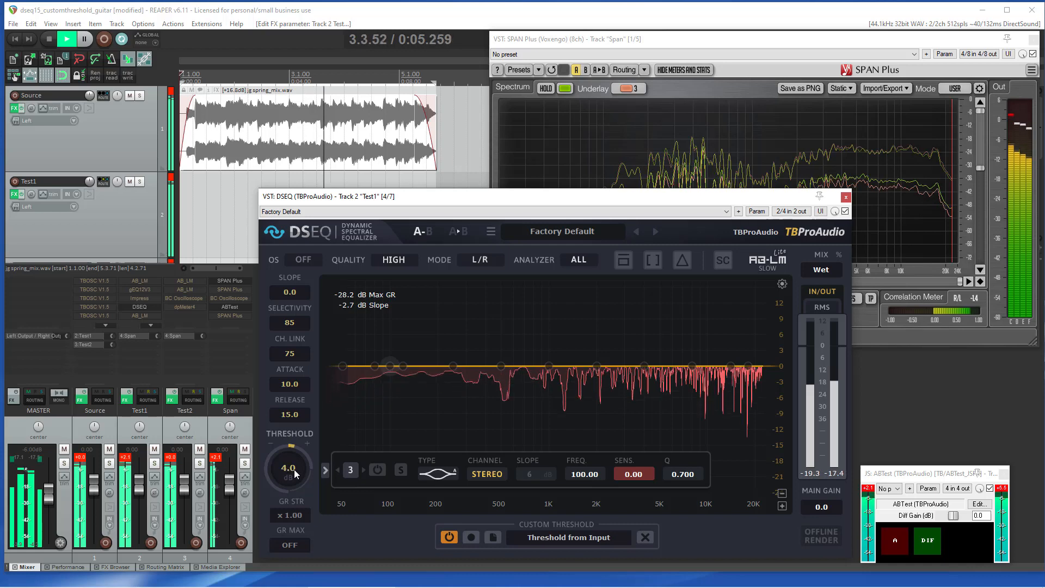
scroll(294, 469, up, 7)
scroll(294, 469, down, 1)
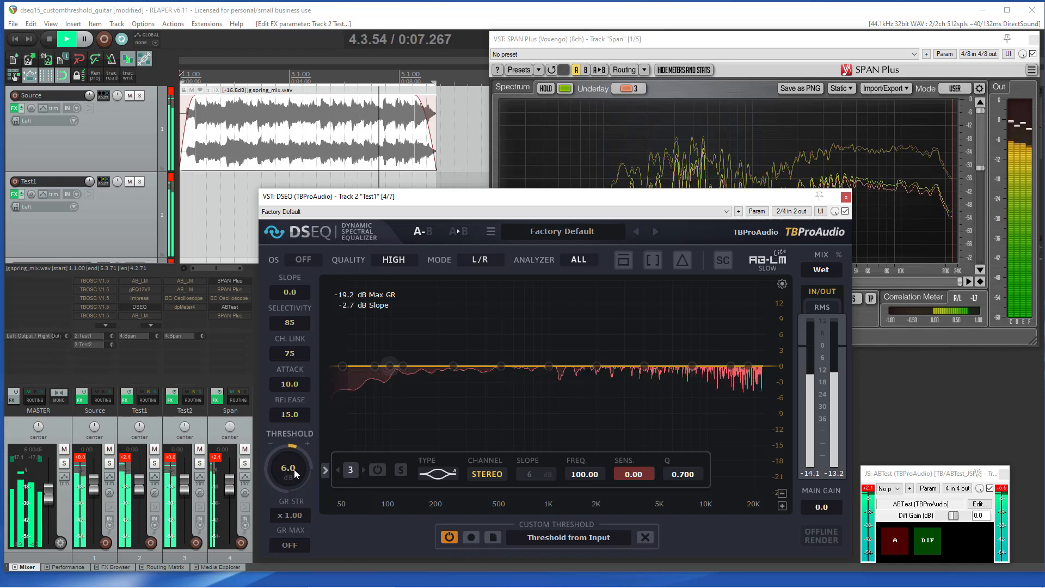
scroll(294, 469, down, 1)
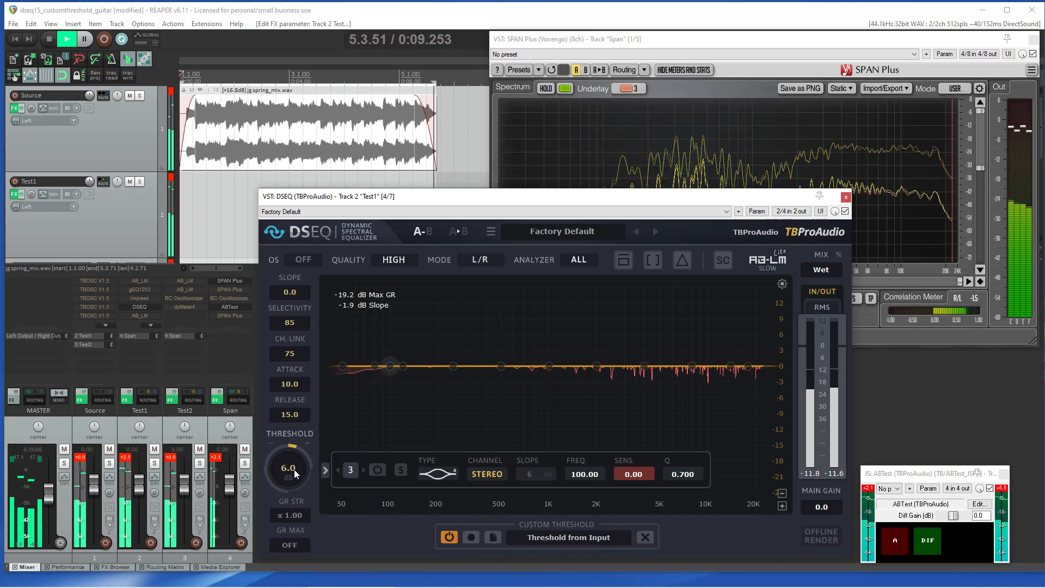
click(894, 240)
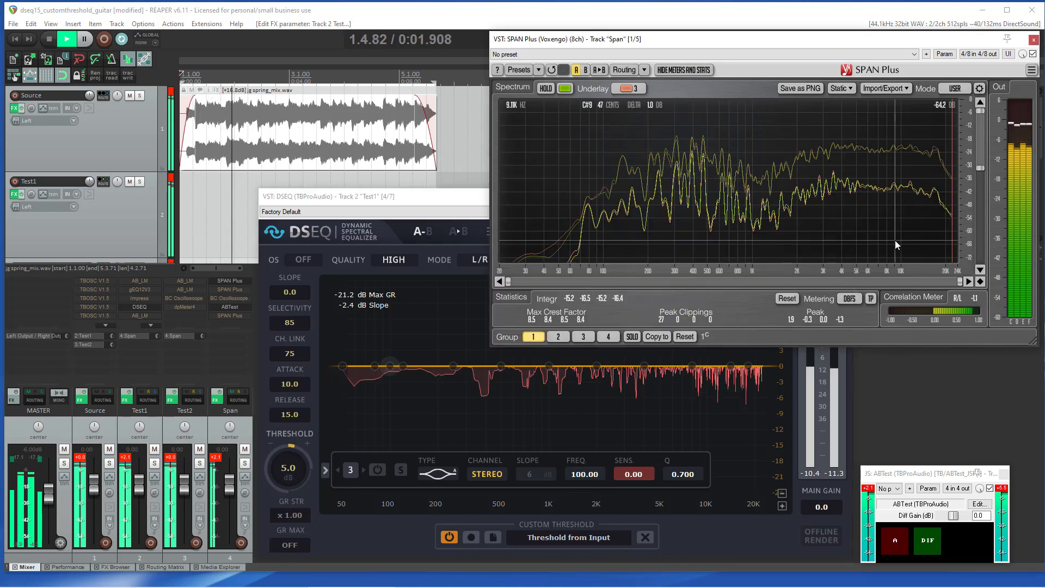
click(466, 206)
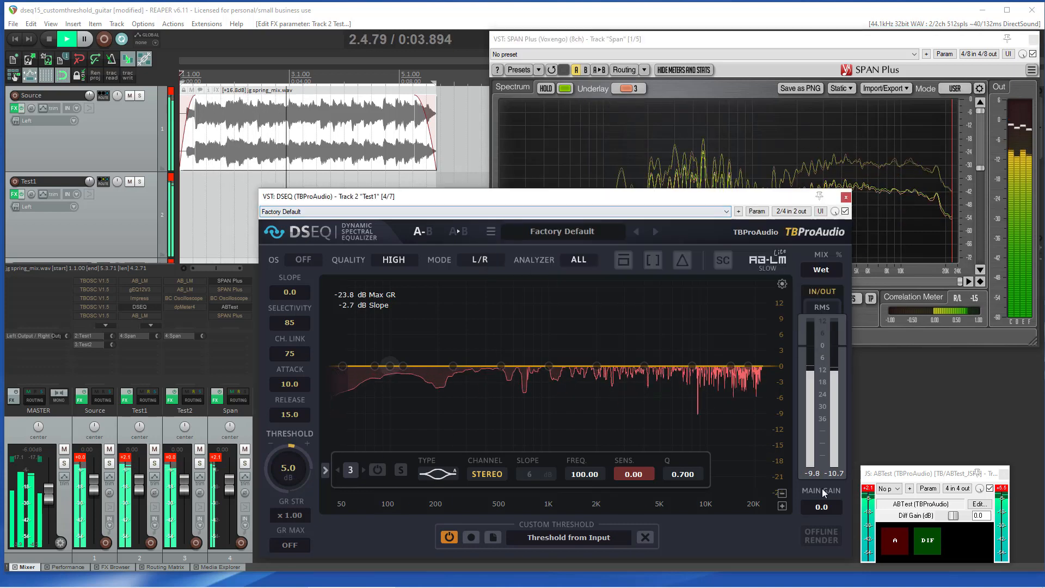
Step: Toggle the A/B comparison to hear the unprocessed signal against the DSEQ-processed one
click(896, 547)
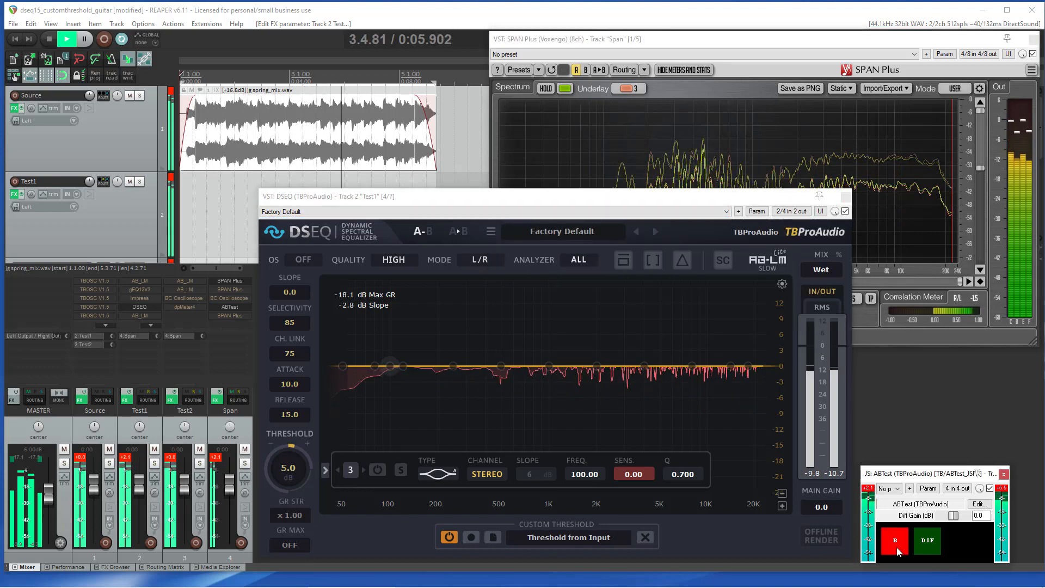
click(896, 547)
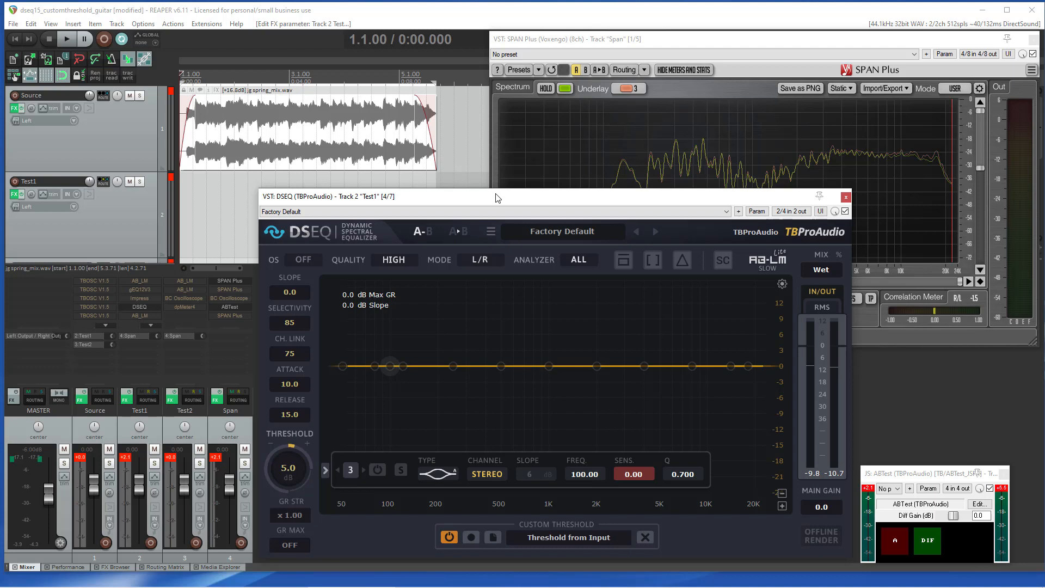
Step: Play the track and listen to the delta signal while sweeping the threshold between 9 and 3 dB
scroll(286, 475, up, 4)
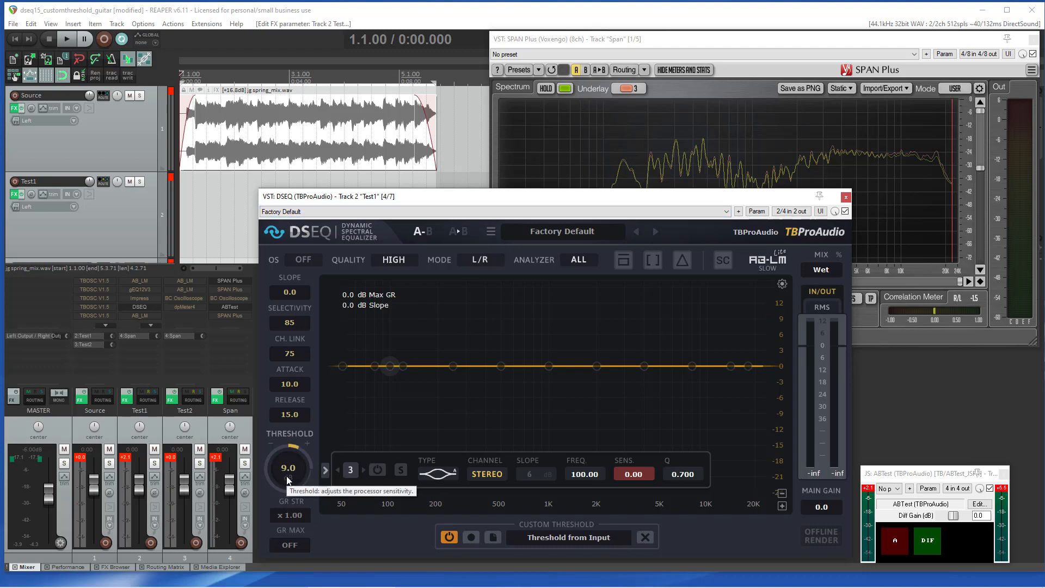
key(space)
click(686, 260)
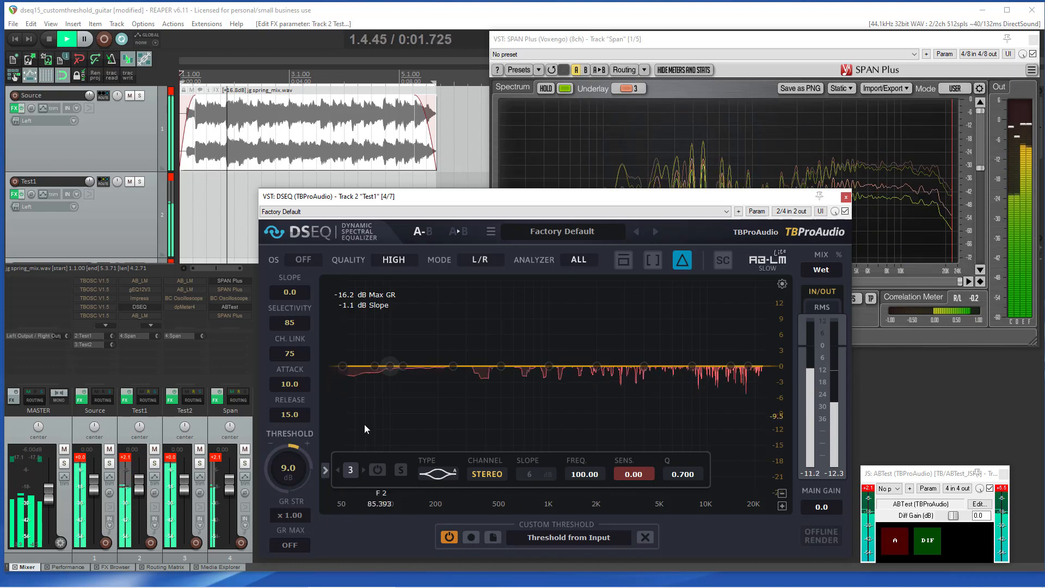
scroll(300, 465, down, 2)
scroll(302, 469, down, 4)
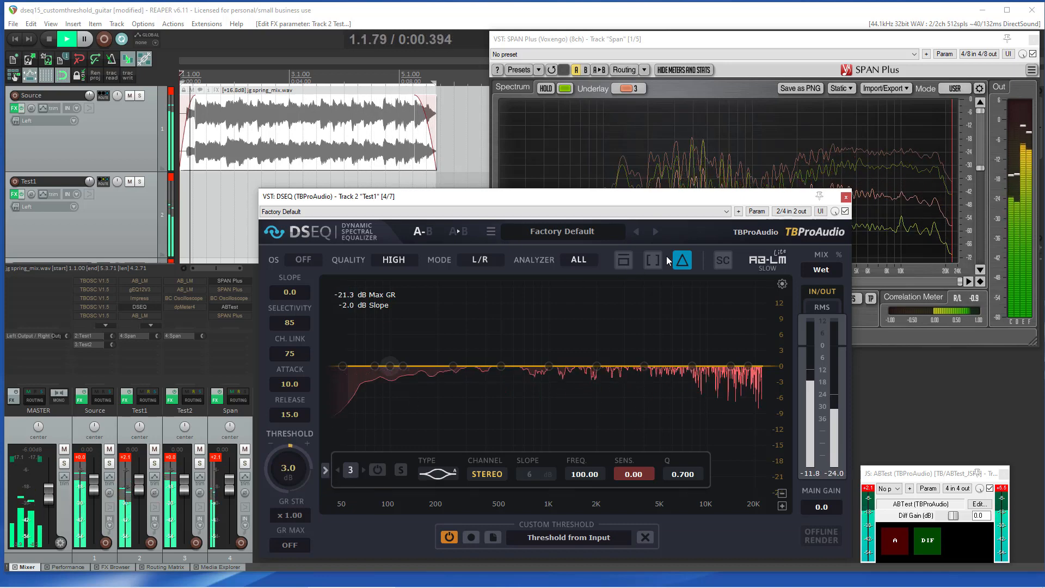
click(683, 260)
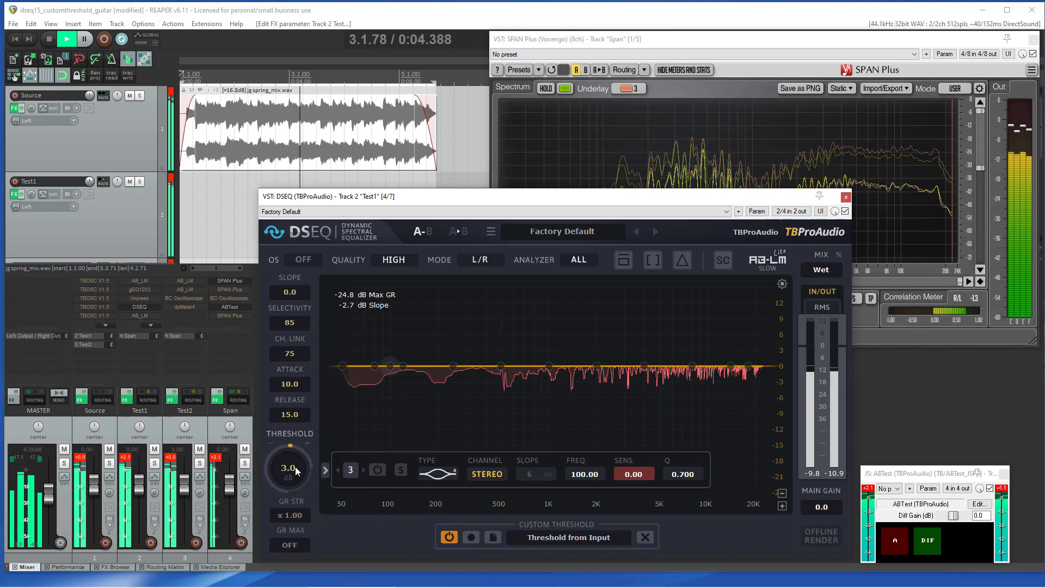
Step: Return the threshold to 5 dB, compare with the A/B switch and stop playback
scroll(295, 465, up, 2)
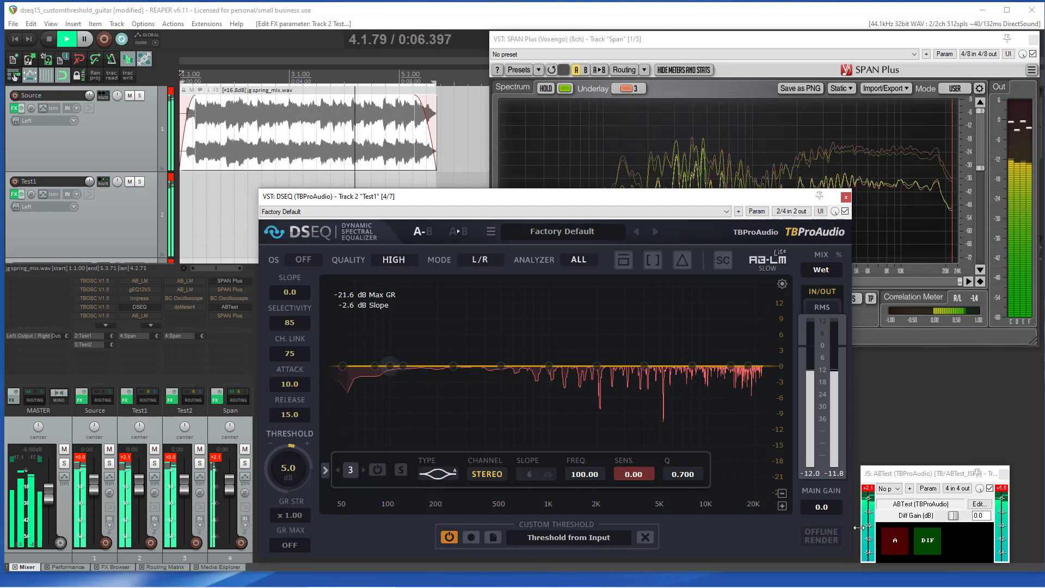
click(894, 540)
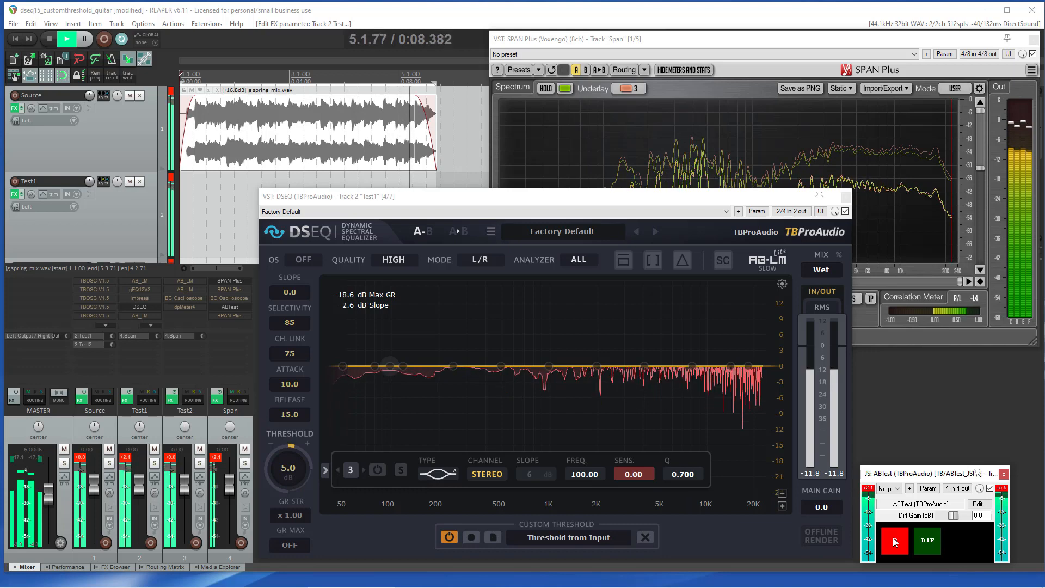
key(space)
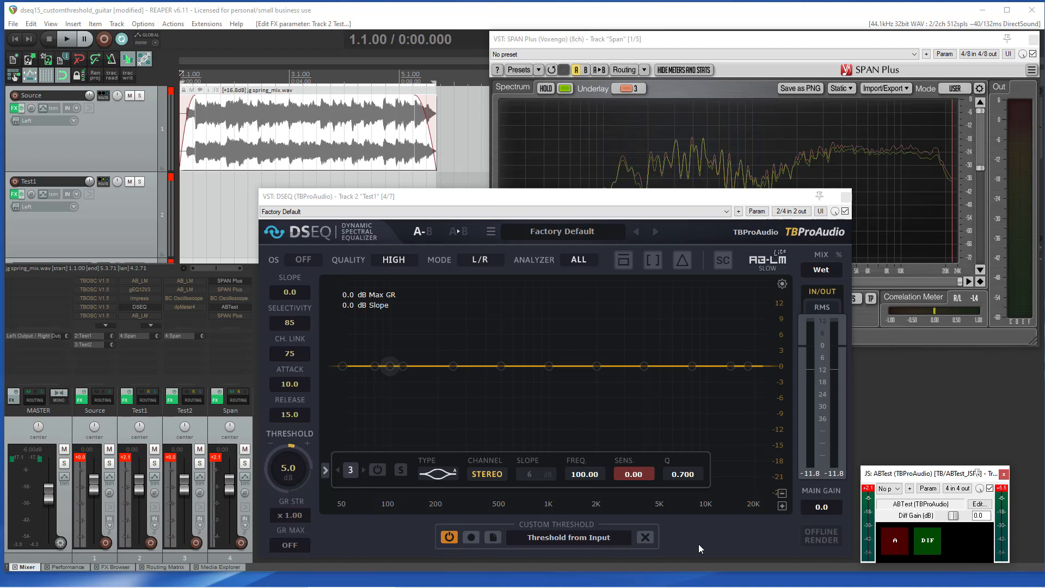
Step: Play the track and enable band 2 as a low-cut filter
key(space)
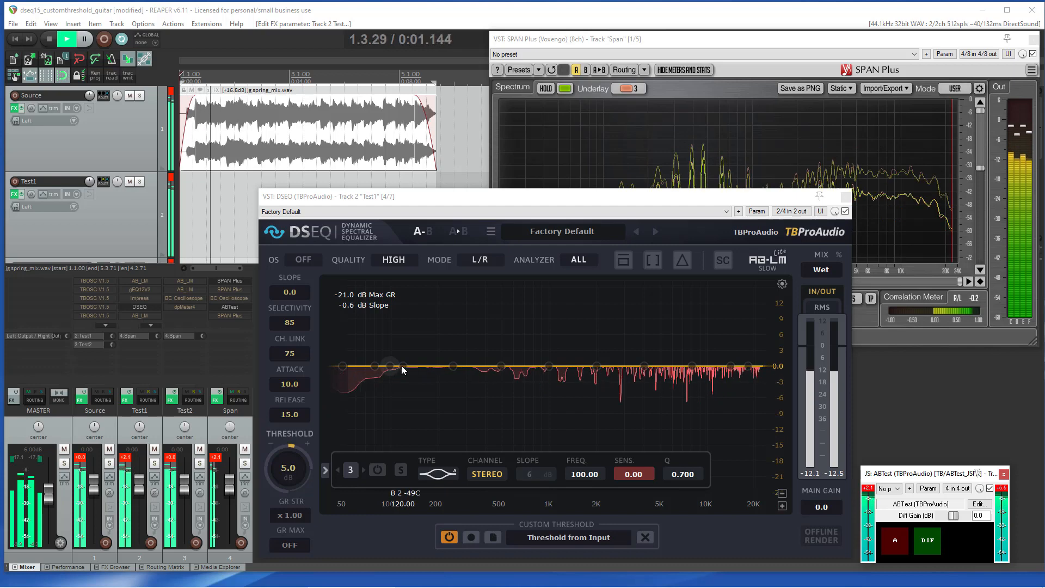
double_click(390, 366)
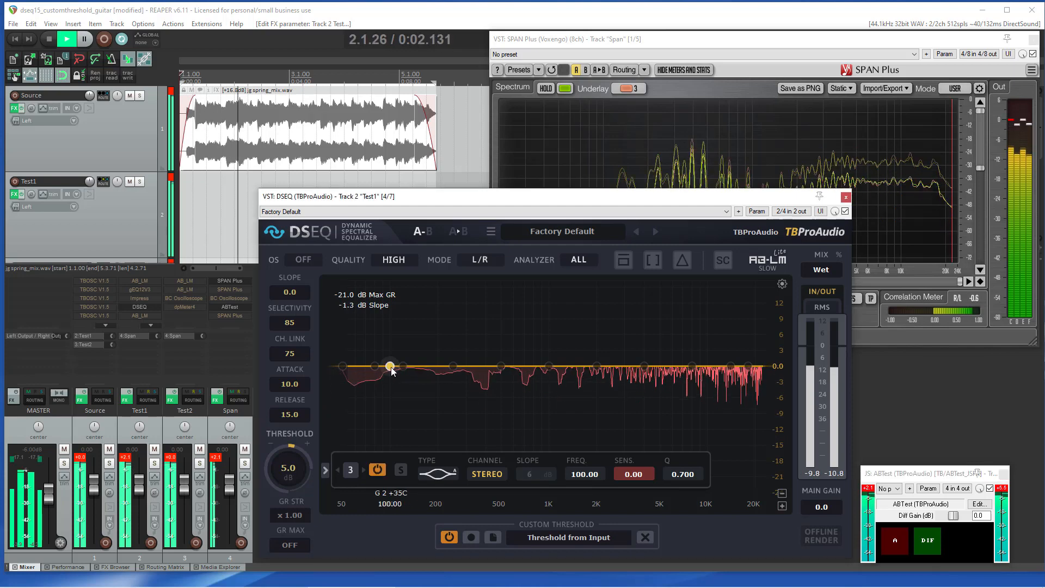
click(433, 474)
Step: Set band 2's slope to 12 dB and its frequency to 649.91 Hz, then A/B compare the result
scroll(539, 477, up, 2)
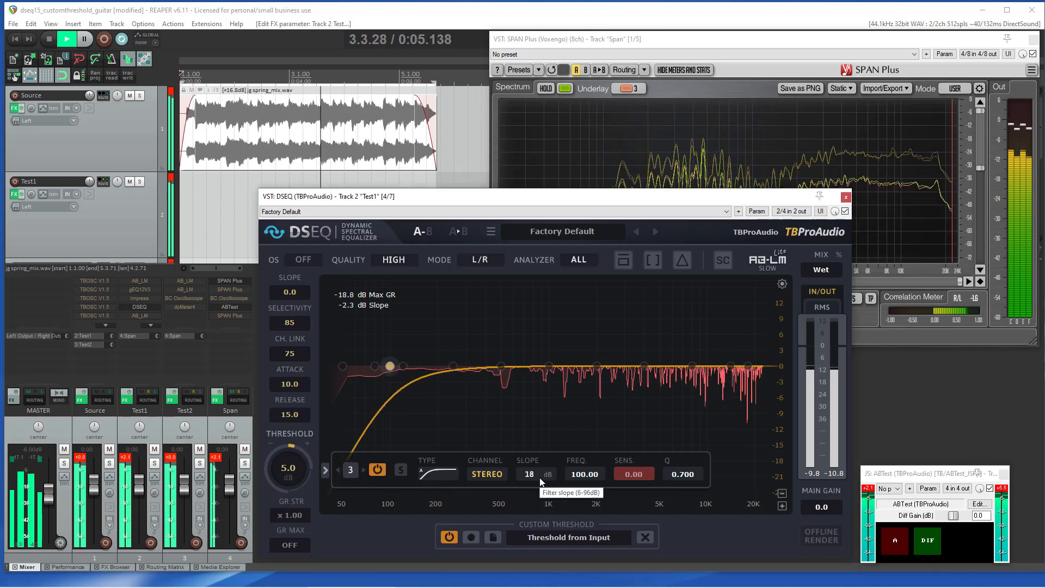
scroll(540, 478, down, 1)
scroll(586, 477, up, 10)
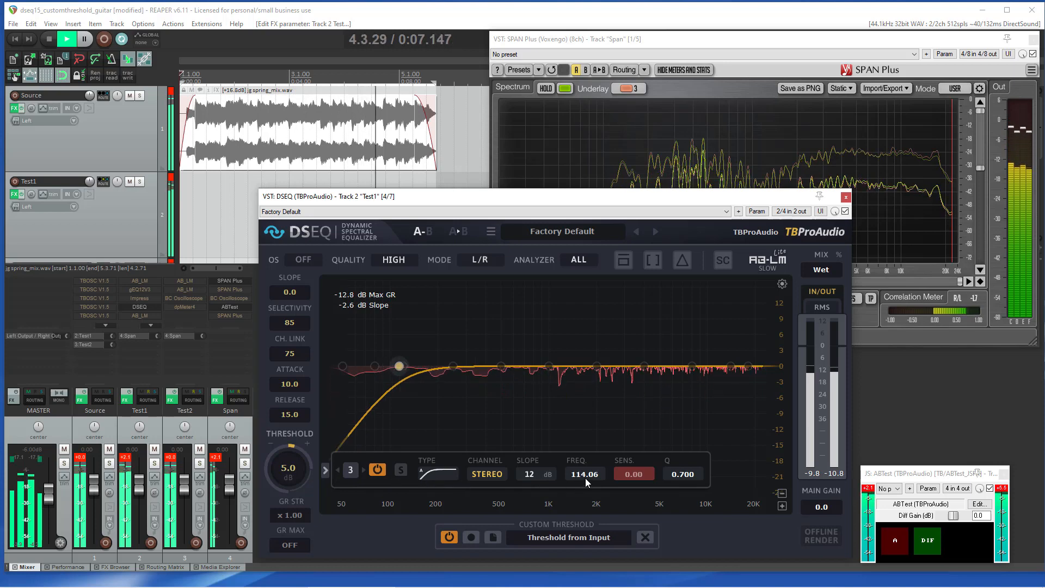
scroll(585, 478, up, 6)
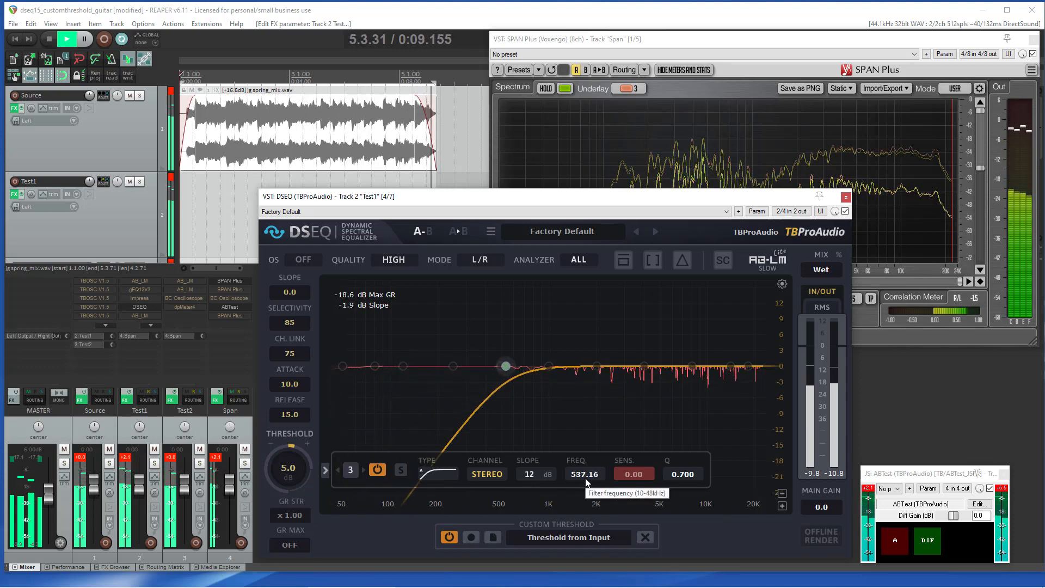
scroll(585, 478, down, 1)
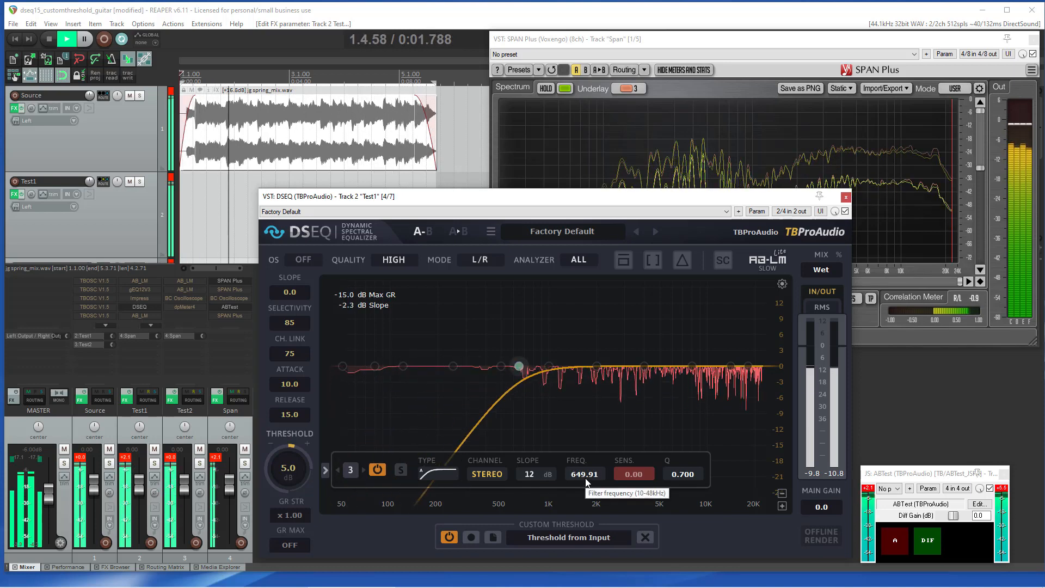
click(893, 540)
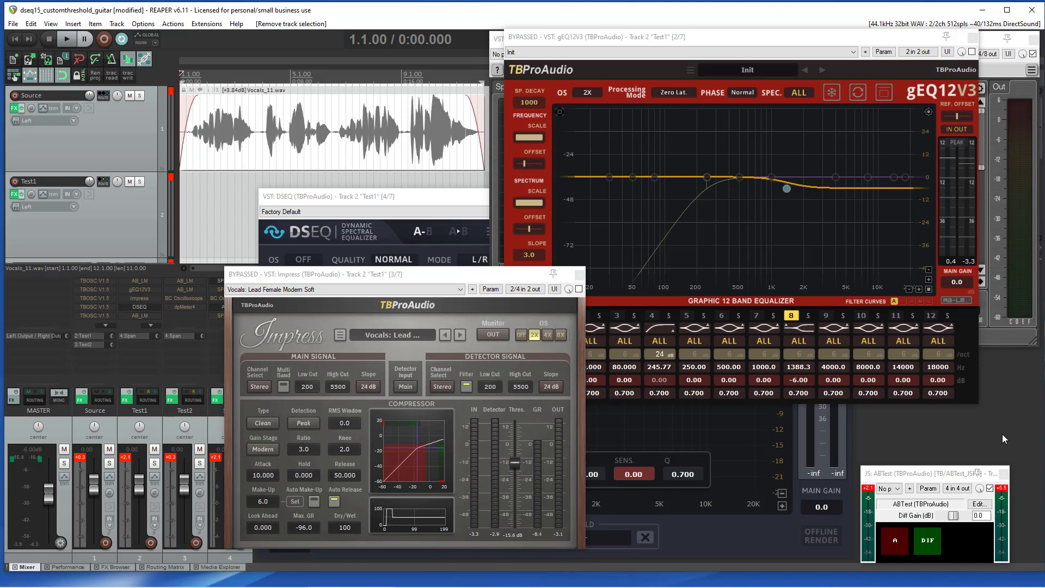
Step: Enable the gEQ12V3 and Impress plugins on the vocal track and preview playback
key(space)
click(972, 52)
click(481, 280)
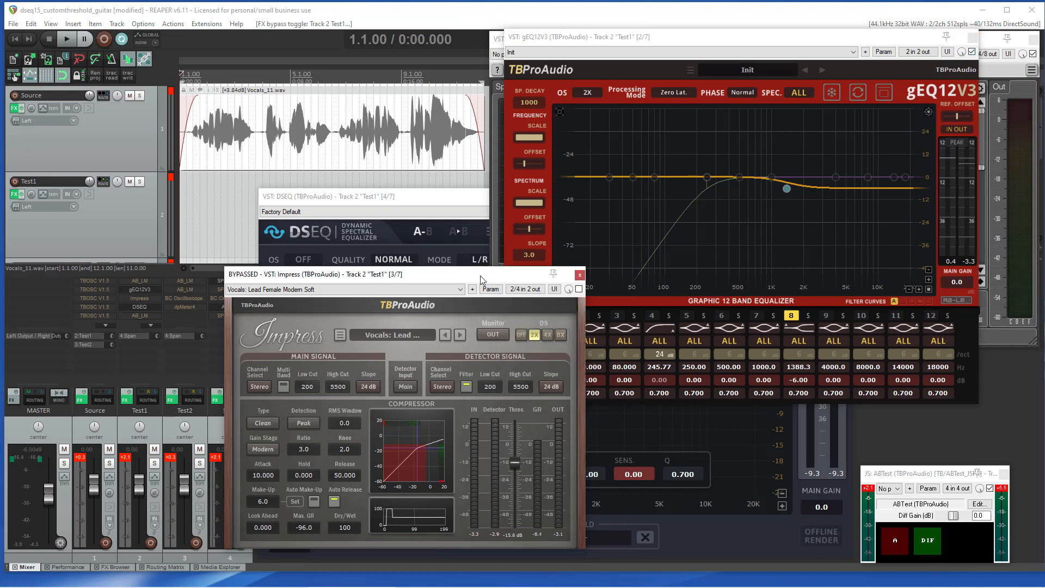
click(579, 289)
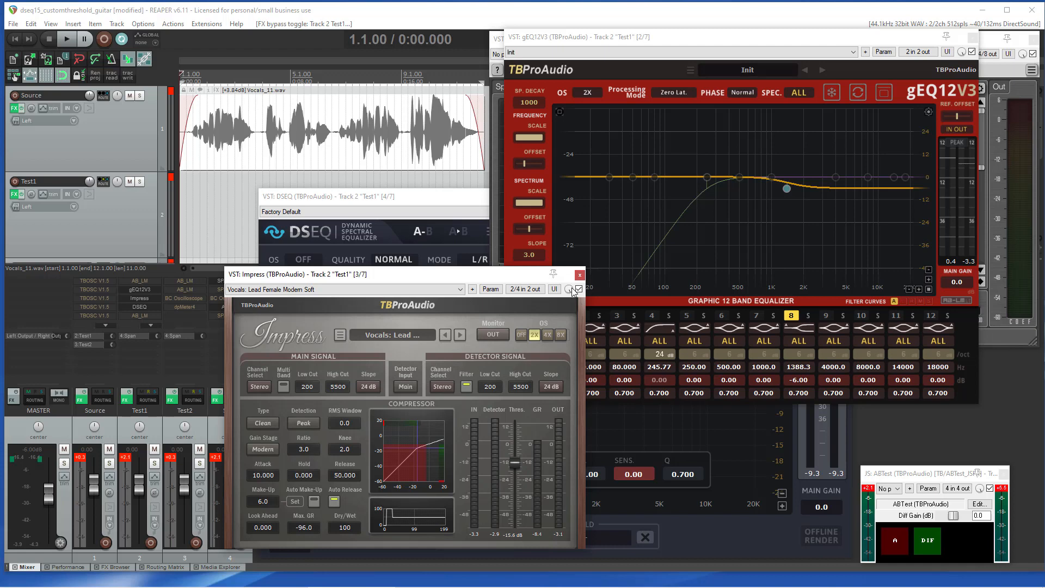
click(916, 433)
key(space)
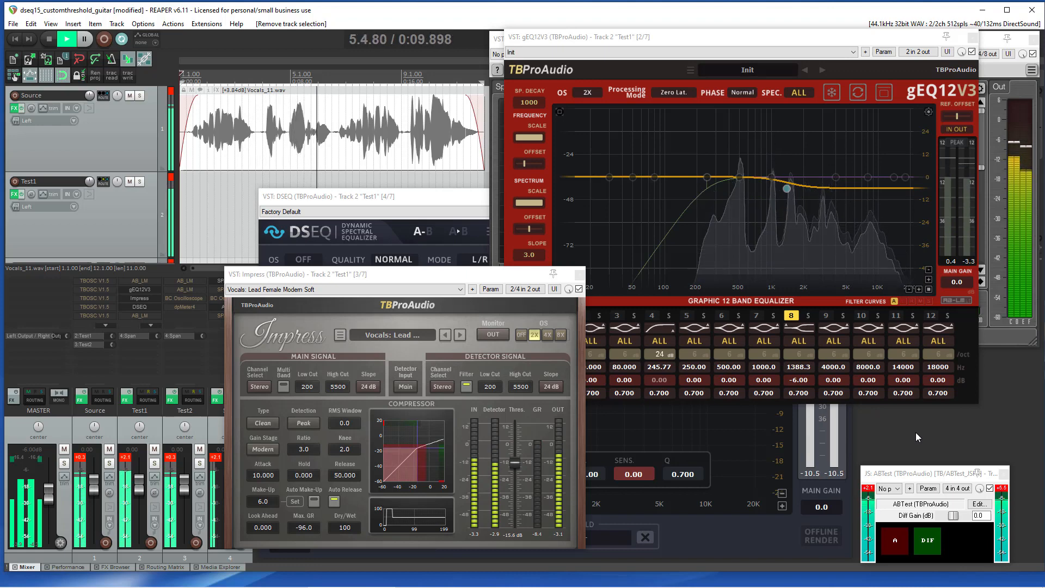
key(space)
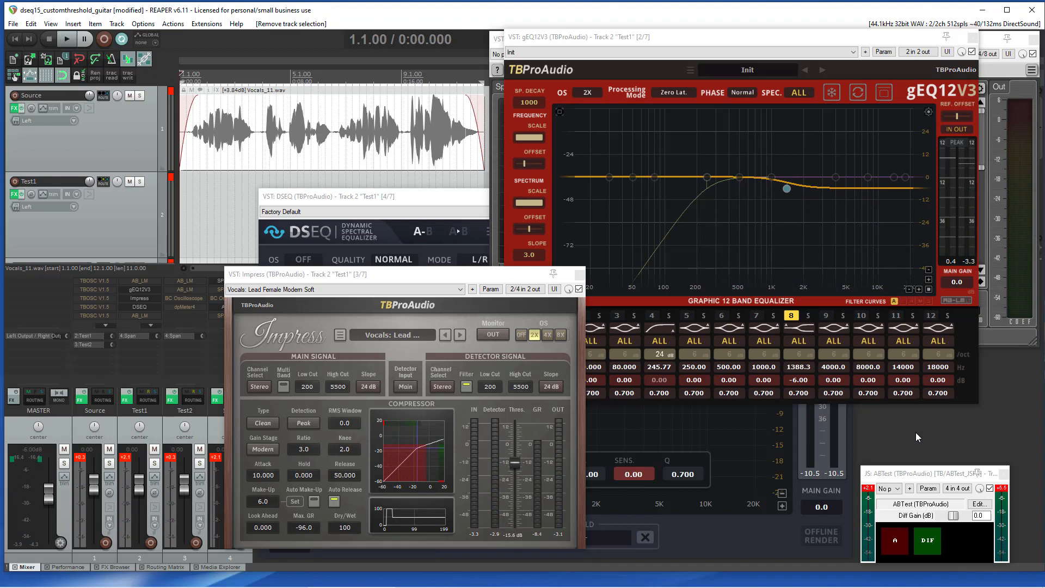
Step: Record a new custom threshold in DSEQ from the vocal track's input
click(392, 200)
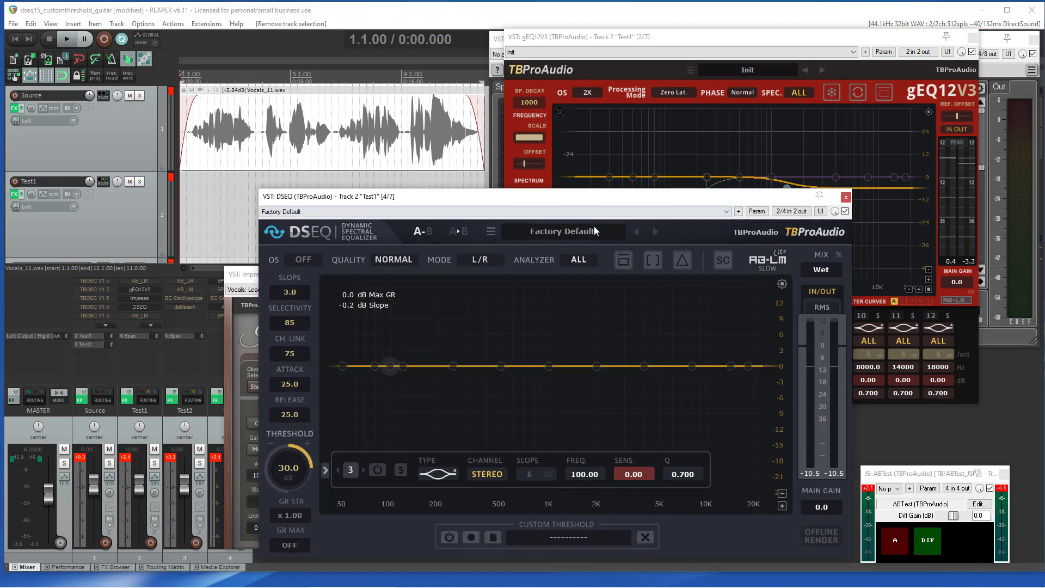
click(624, 260)
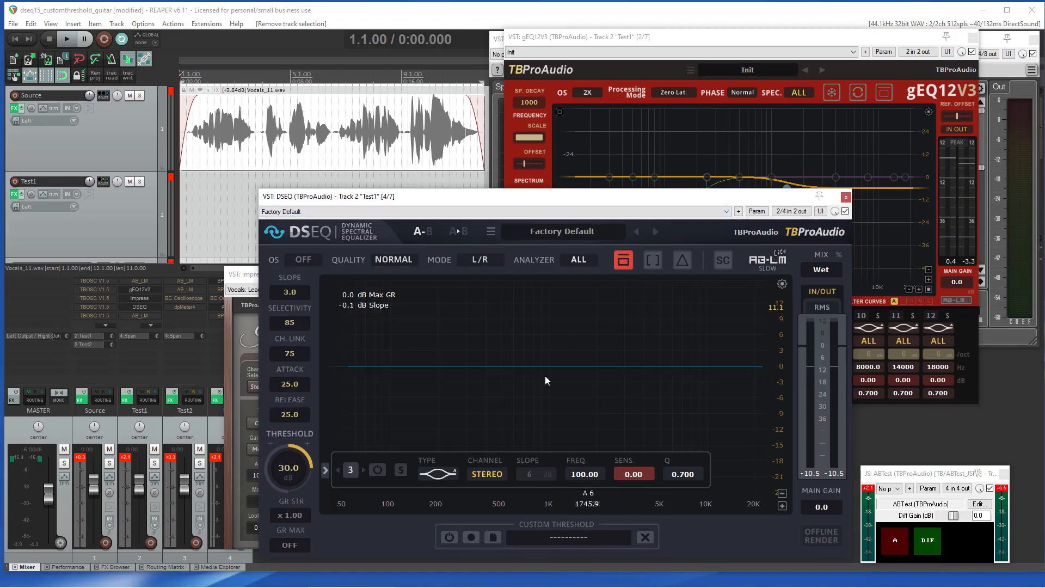
click(471, 537)
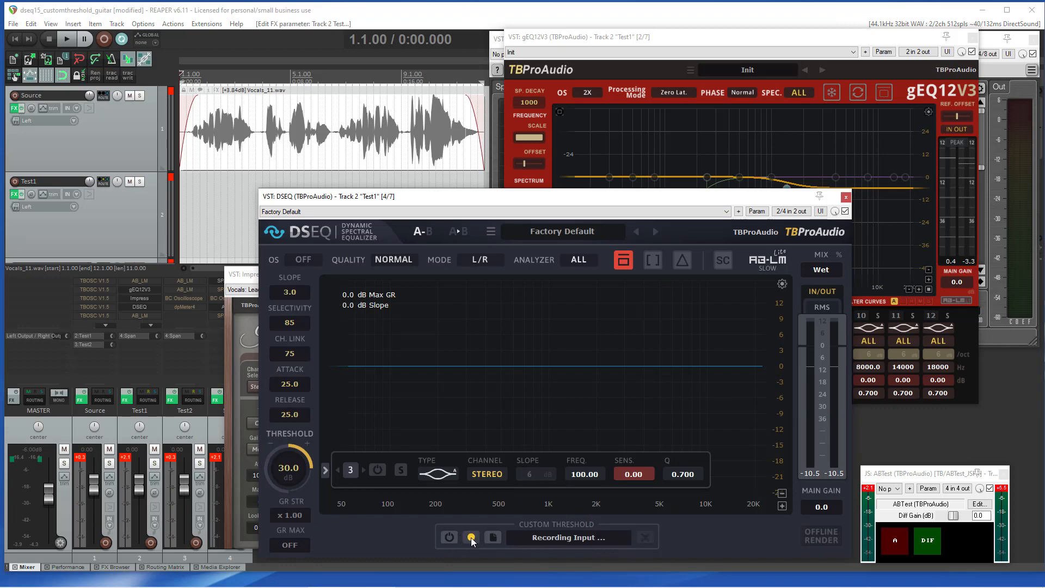
key(space)
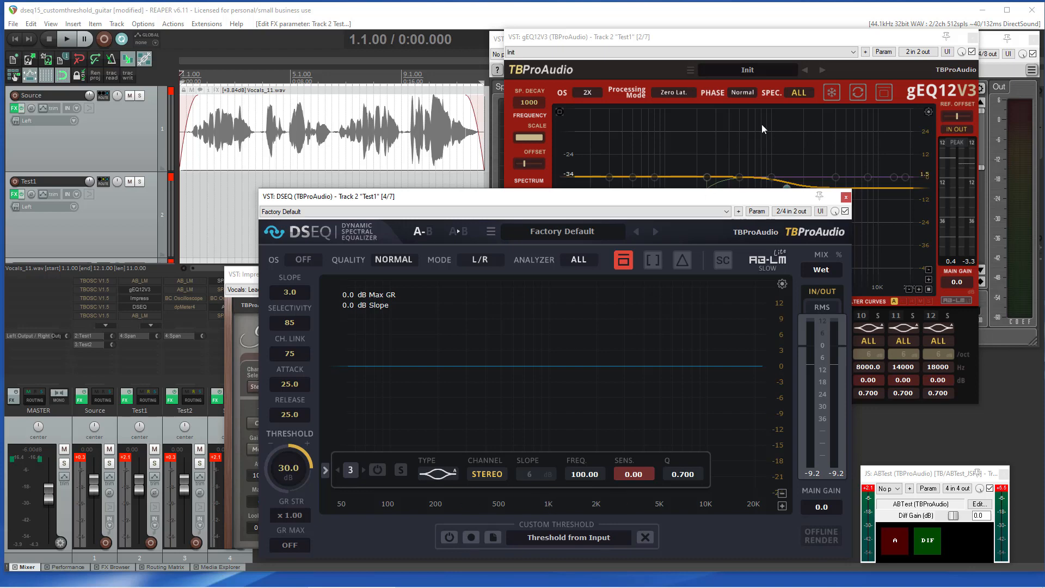
Step: Bypass gEQ12V3 and close the gEQ12V3 and Impress plugin windows
click(877, 42)
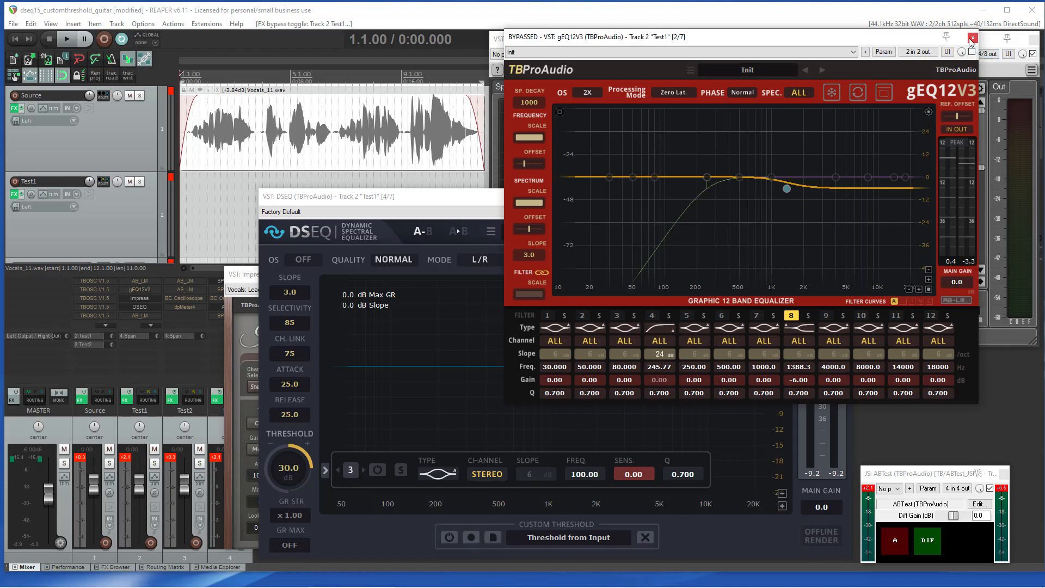
click(973, 38)
click(238, 280)
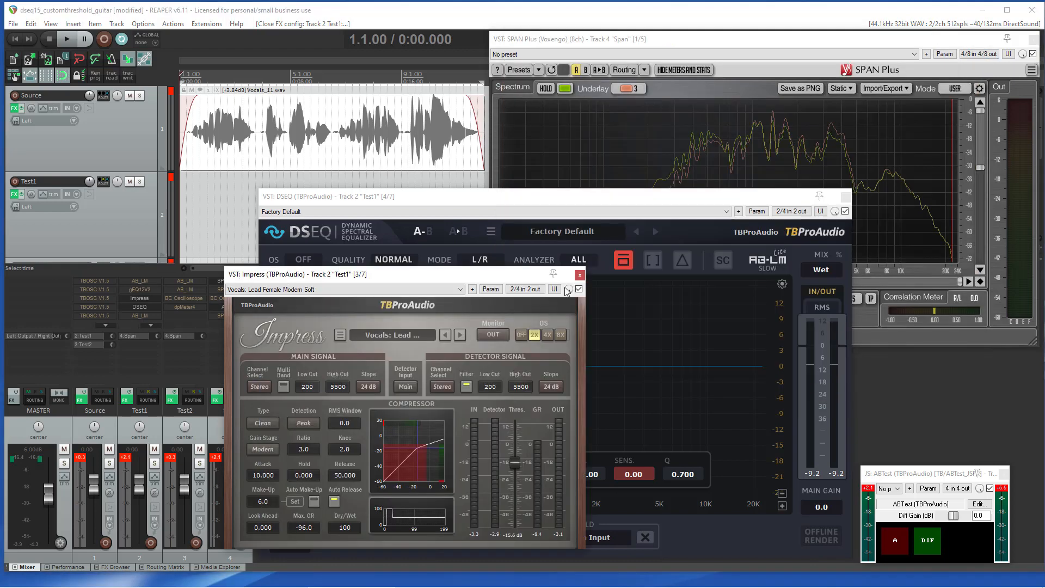
click(580, 274)
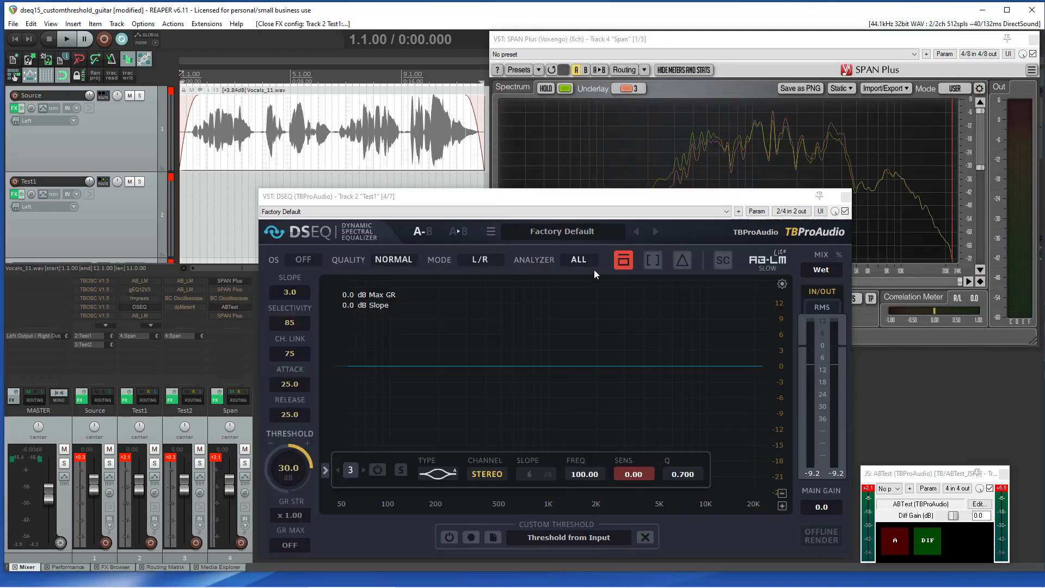
Step: Set quality to High, attack to 15, release to 20 and threshold to 15 dB
click(623, 260)
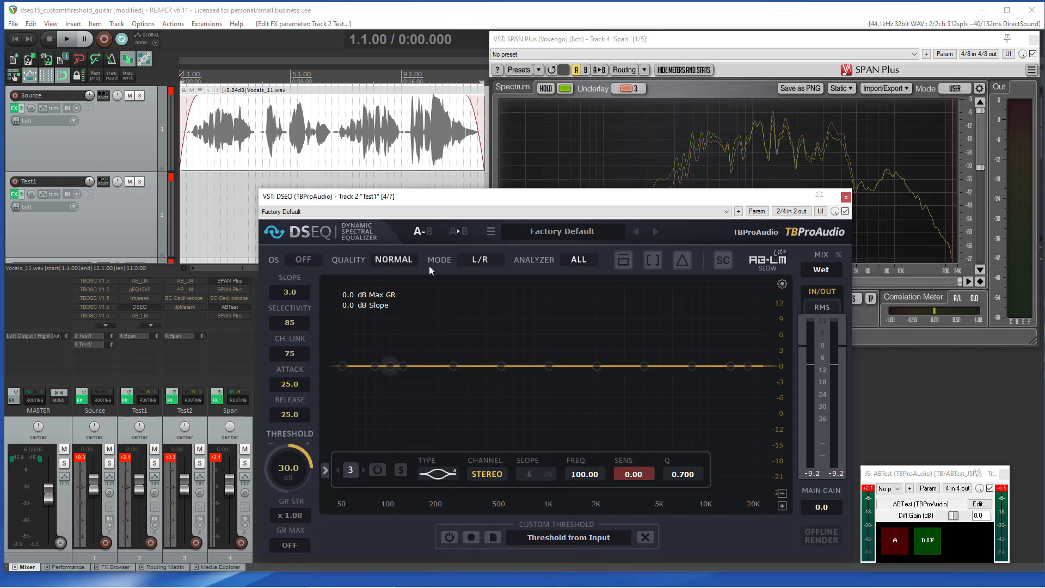
click(397, 260)
click(400, 297)
scroll(294, 477, down, 4)
scroll(290, 384, down, 8)
scroll(295, 416, up, 1)
Step: Play the vocal and listen to the delta signal
key(space)
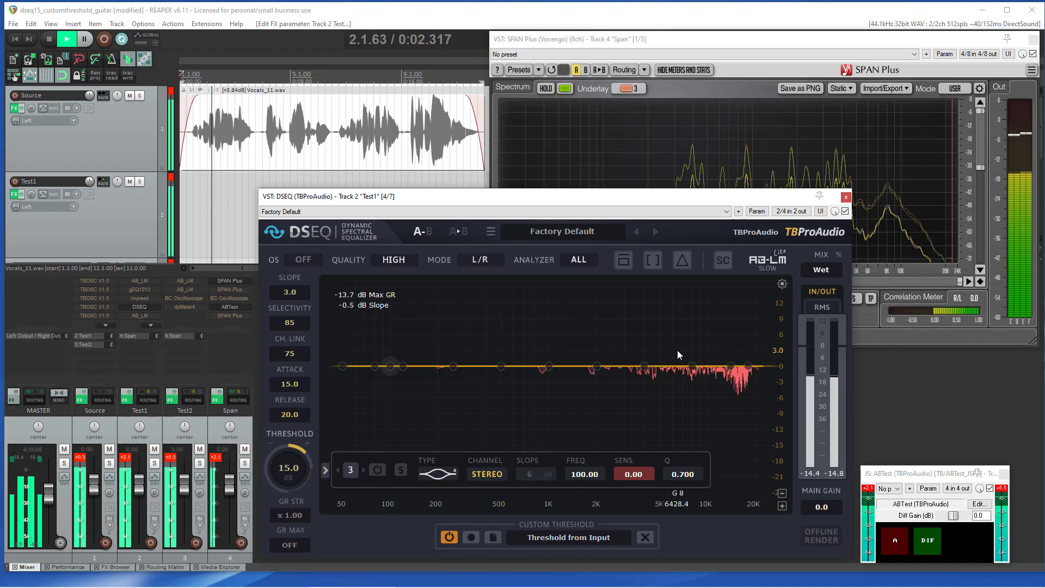
click(683, 259)
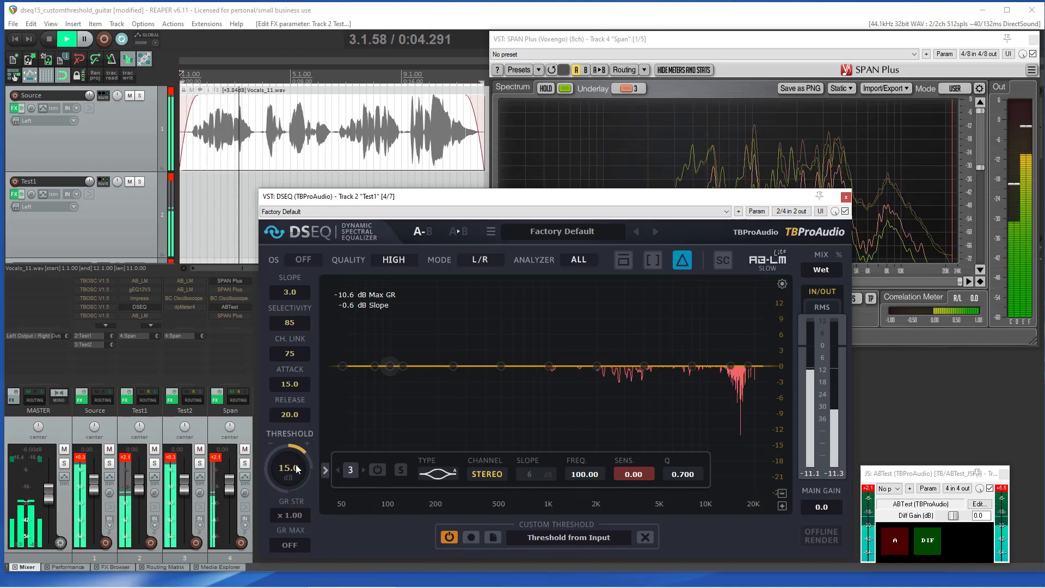
Step: Lower the DSEQ threshold to 7 dB and set GR strength to x 0.30 while the vocal plays
scroll(295, 465, down, 1)
scroll(296, 467, down, 4)
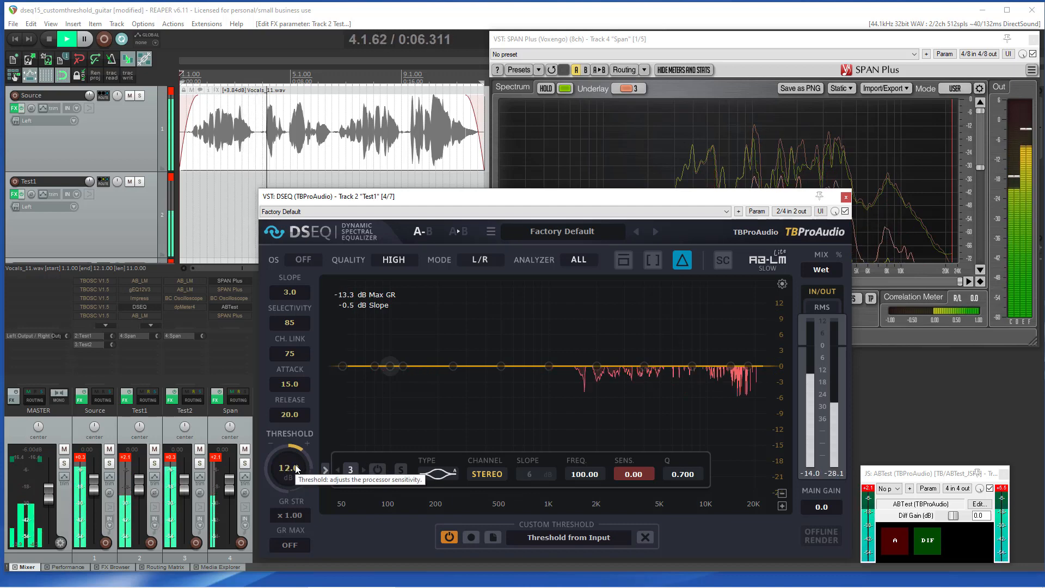
scroll(296, 515, down, 6)
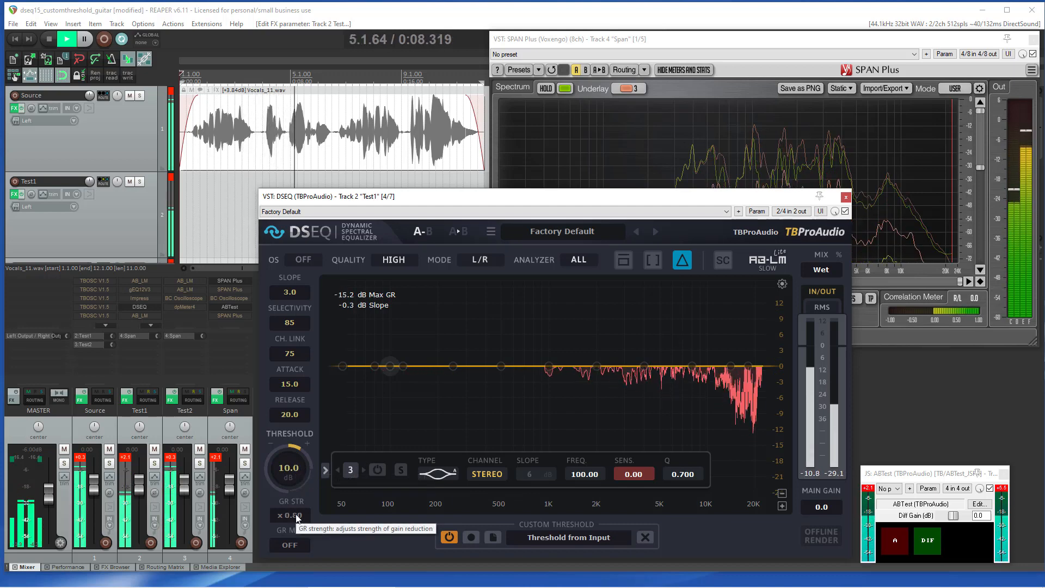
scroll(297, 519, down, 1)
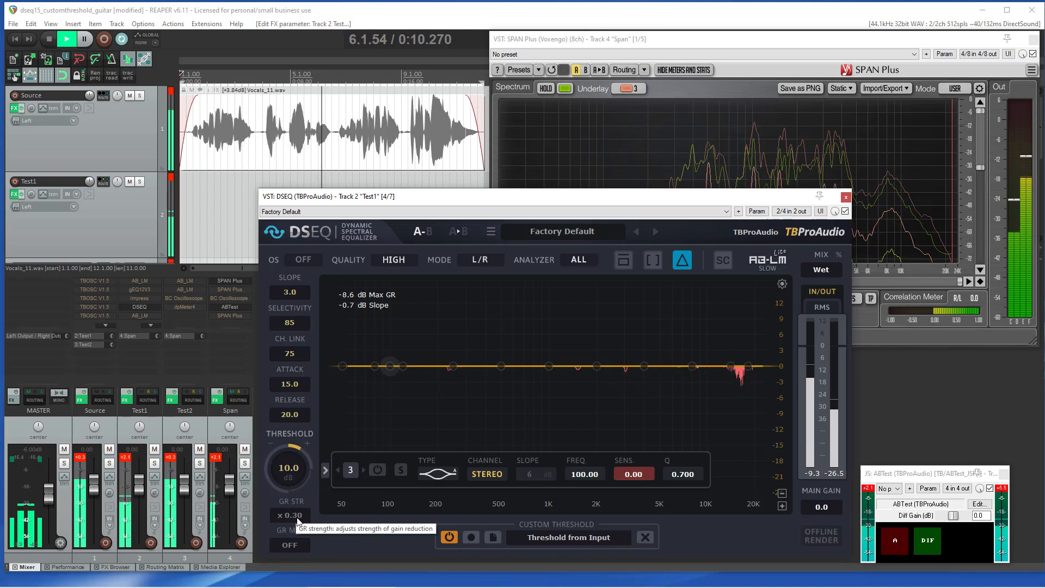
scroll(295, 467, down, 1)
scroll(295, 467, down, 1)
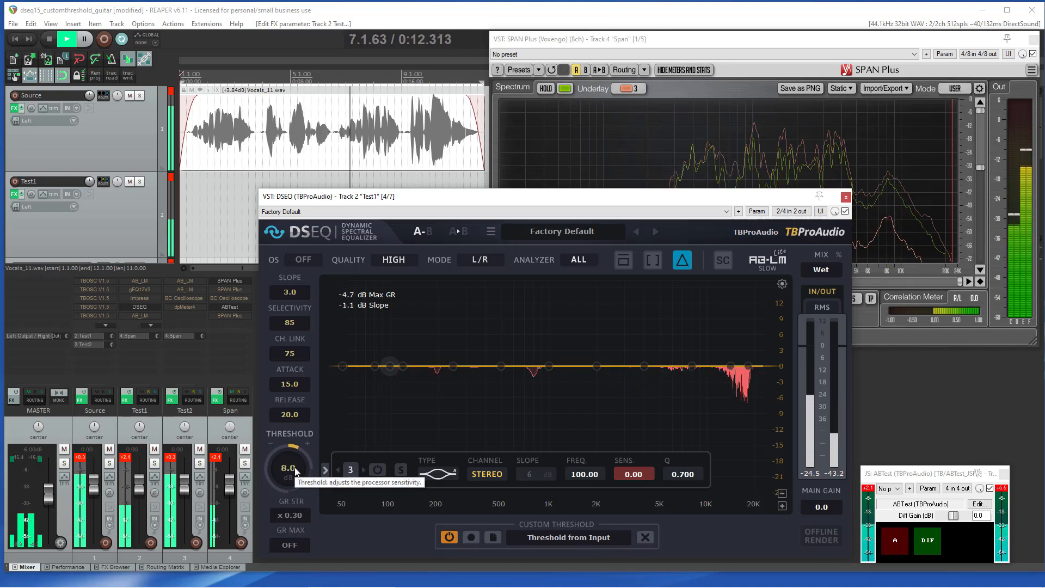
scroll(295, 467, down, 1)
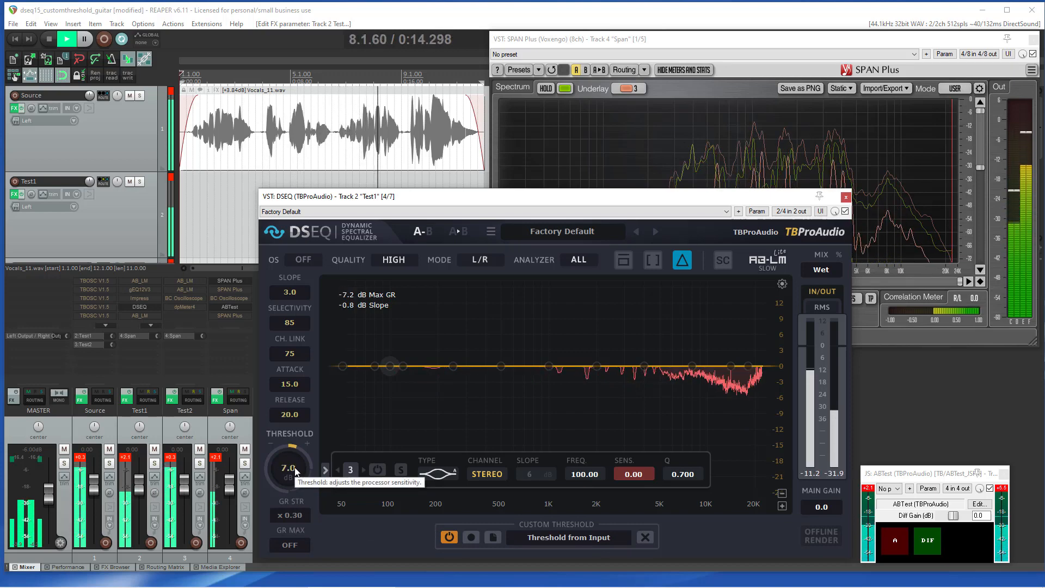
Step: Turn off delta listening in DSEQ so the processed vocal is heard
click(746, 159)
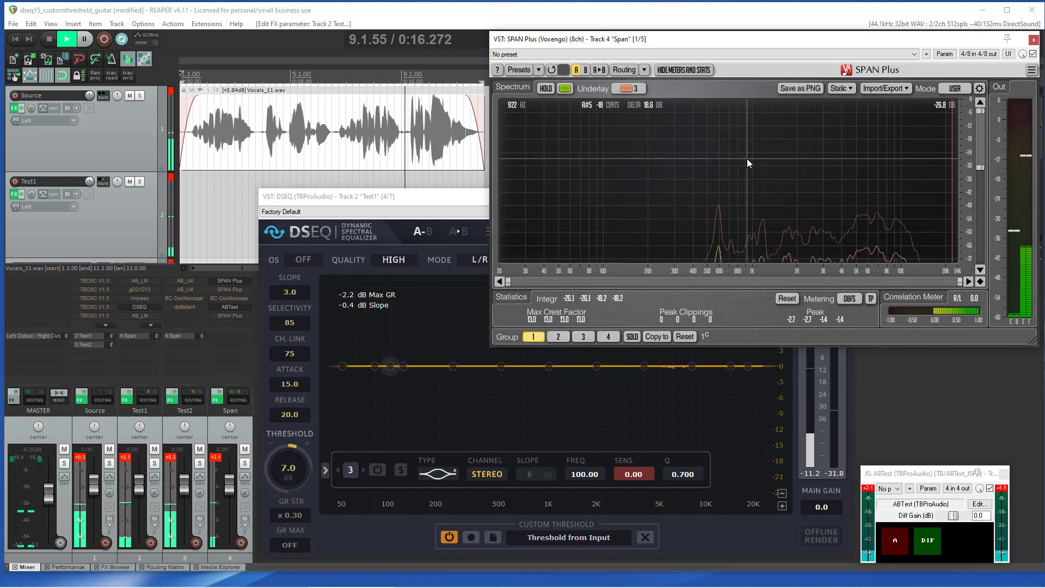
click(478, 196)
click(679, 260)
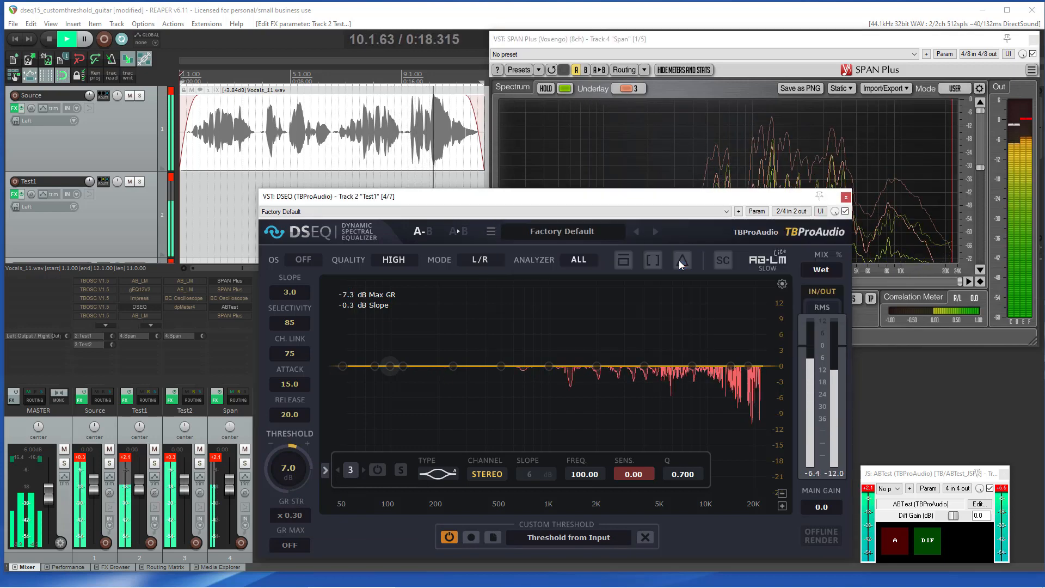
Step: Adjust the SPAN Plus spectrum display range, then bring the DSEQ window back to the front
click(768, 163)
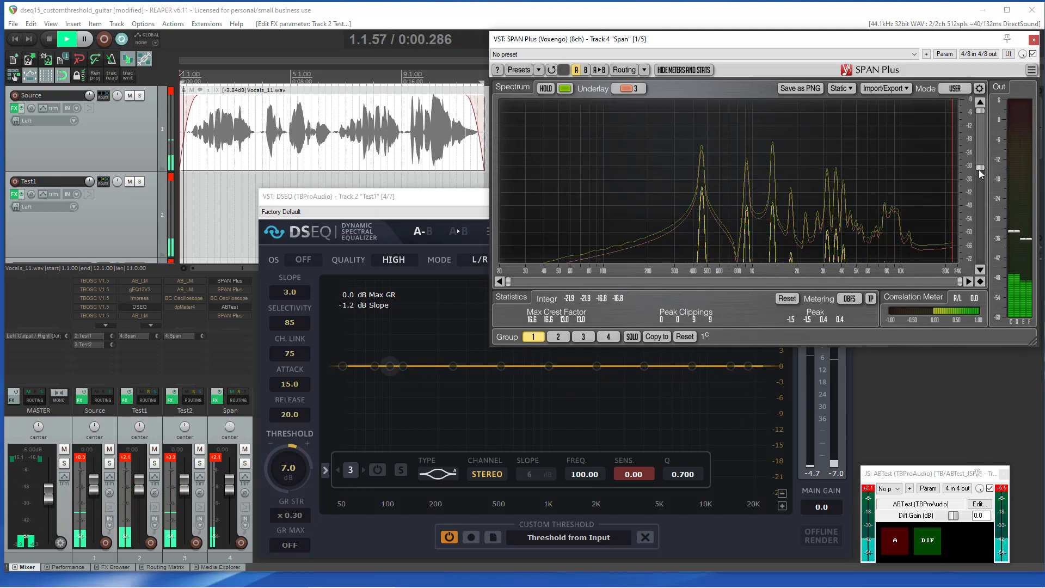
drag(979, 168, 979, 188)
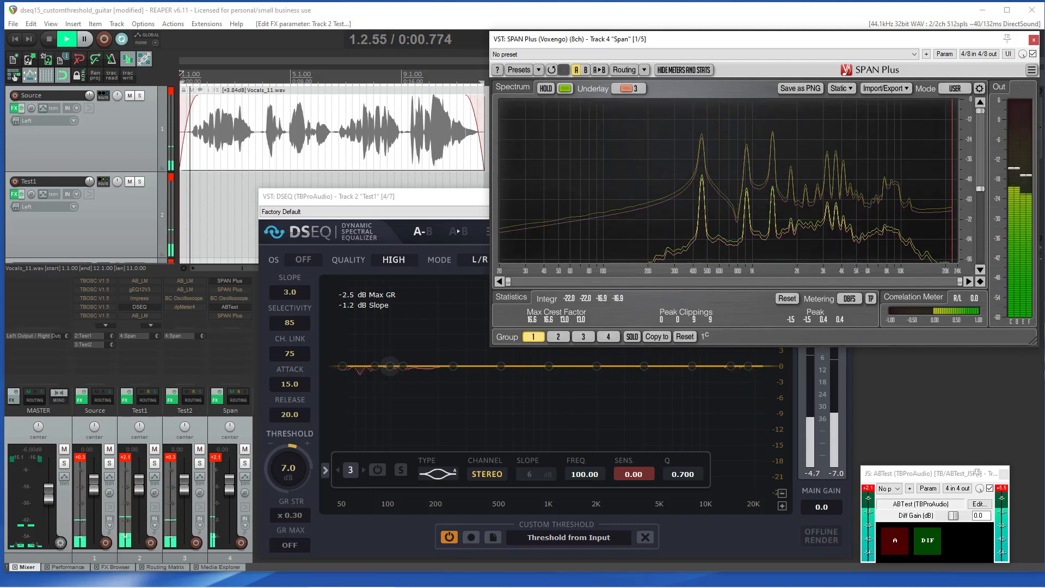
click(441, 197)
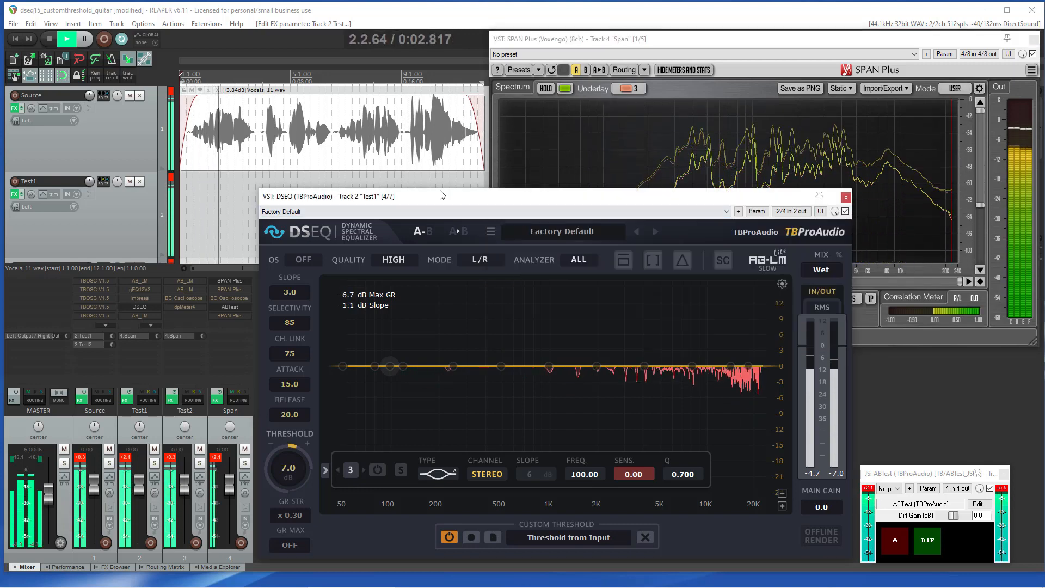
Step: Switch ABTest to B and back to A to compare the processed and unprocessed vocal
click(900, 543)
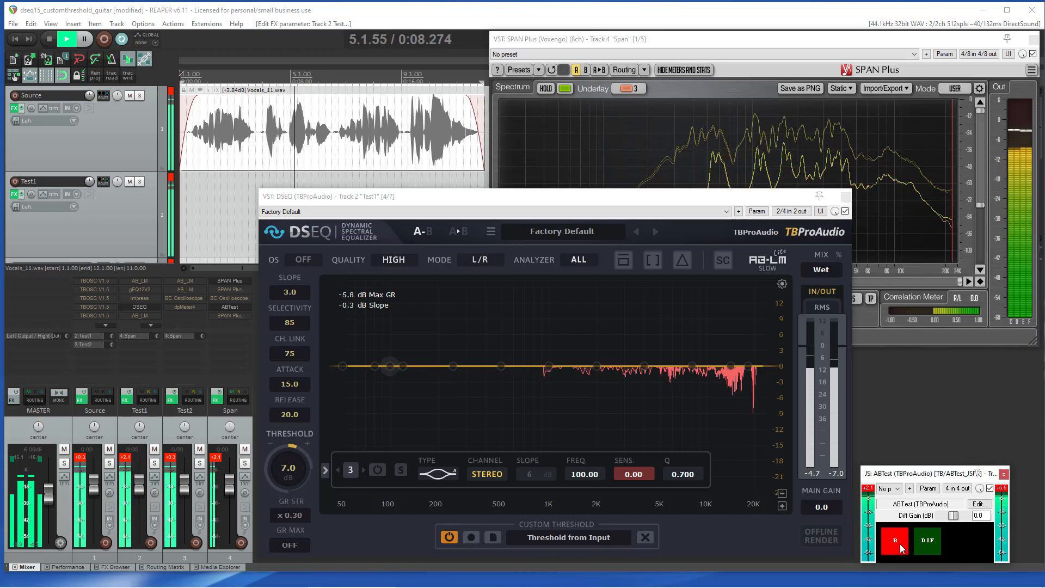
click(899, 543)
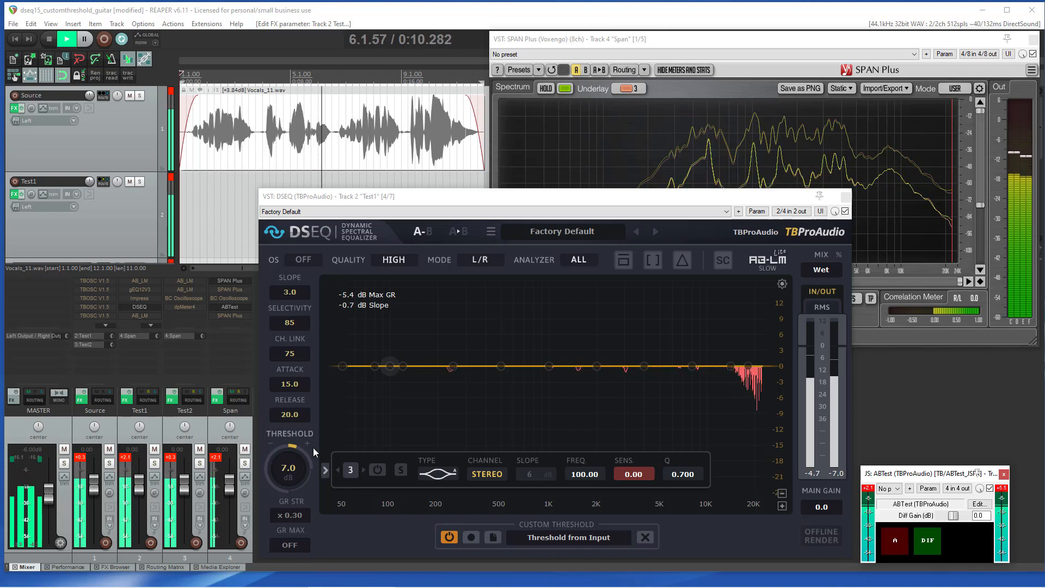
Step: Lower the DSEQ threshold to 5 dB
scroll(300, 468, down, 2)
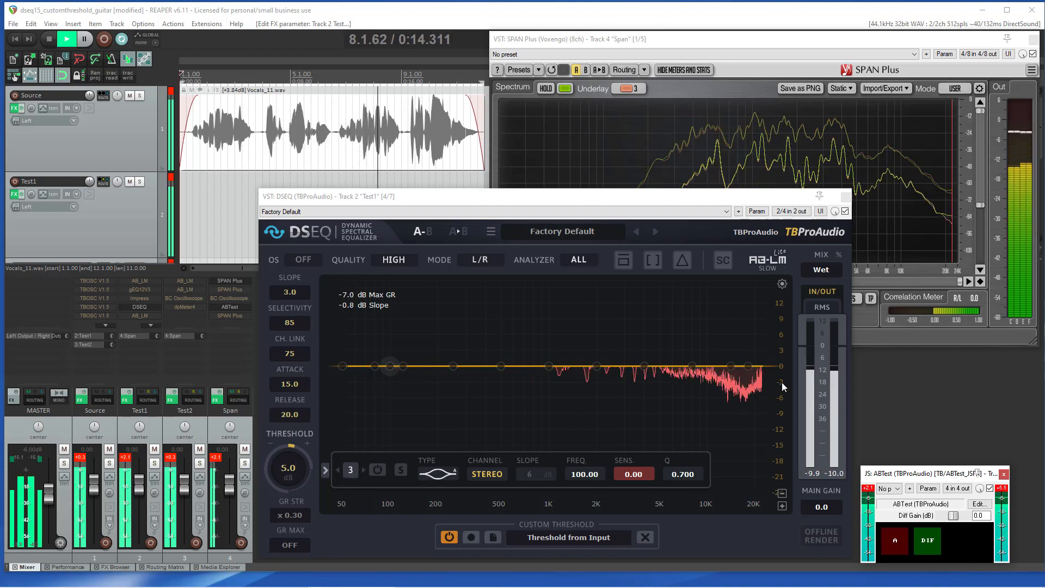
scroll(782, 382, down, 1)
scroll(781, 382, up, 1)
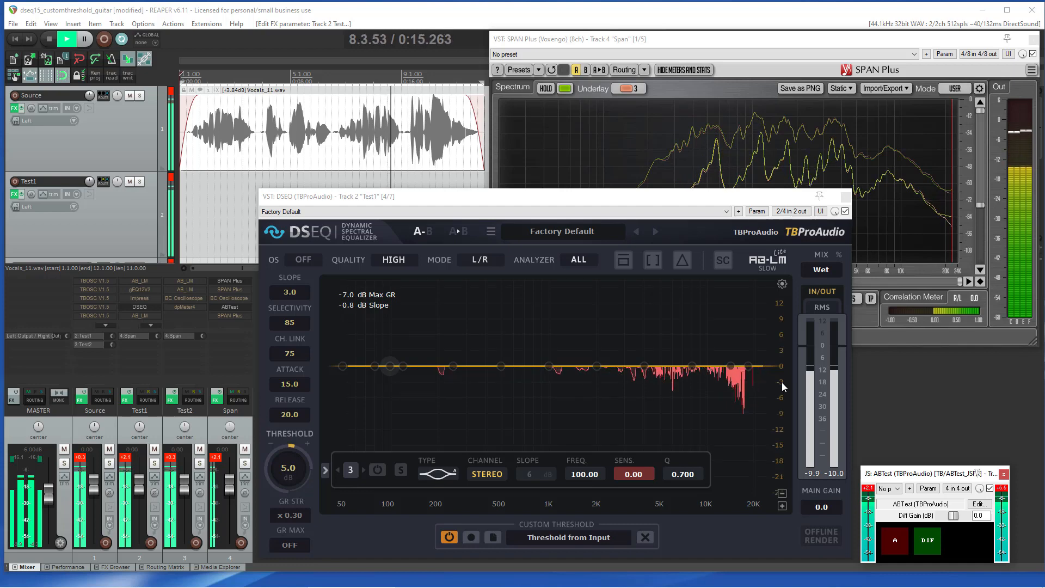
Step: Compare A and B again in ABTest, then stop playback
click(894, 541)
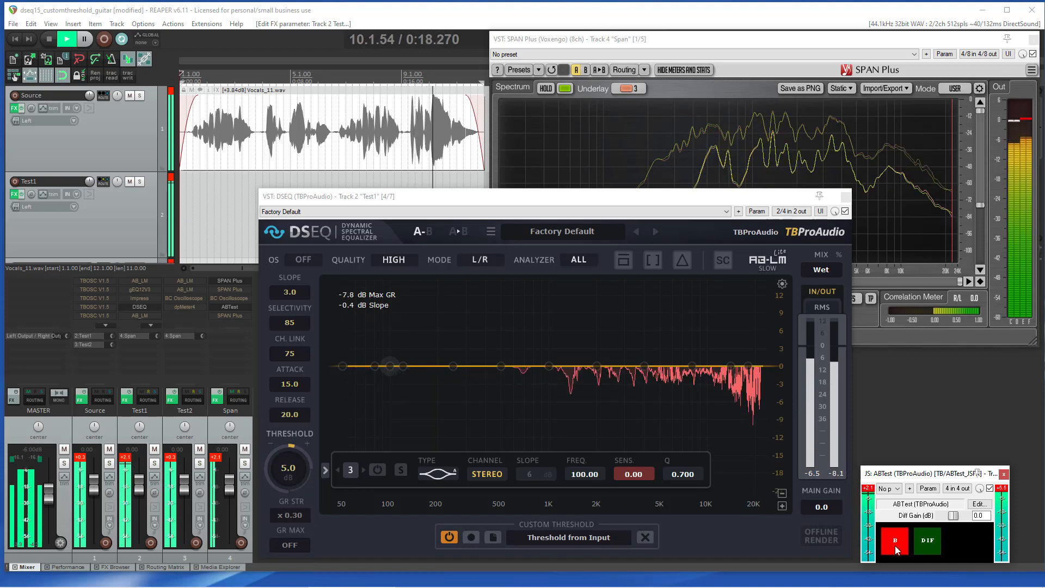
click(895, 540)
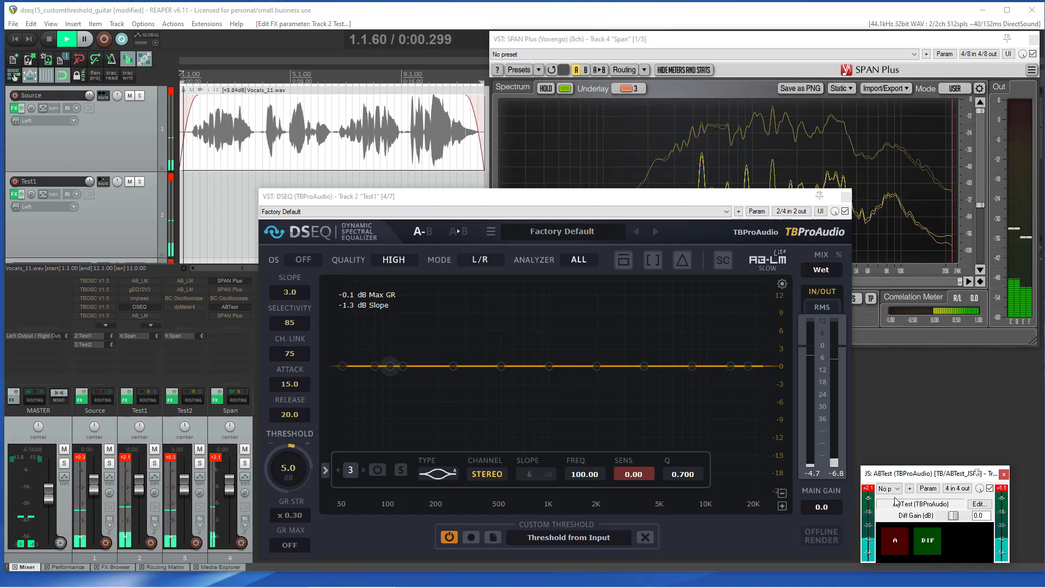
key(space)
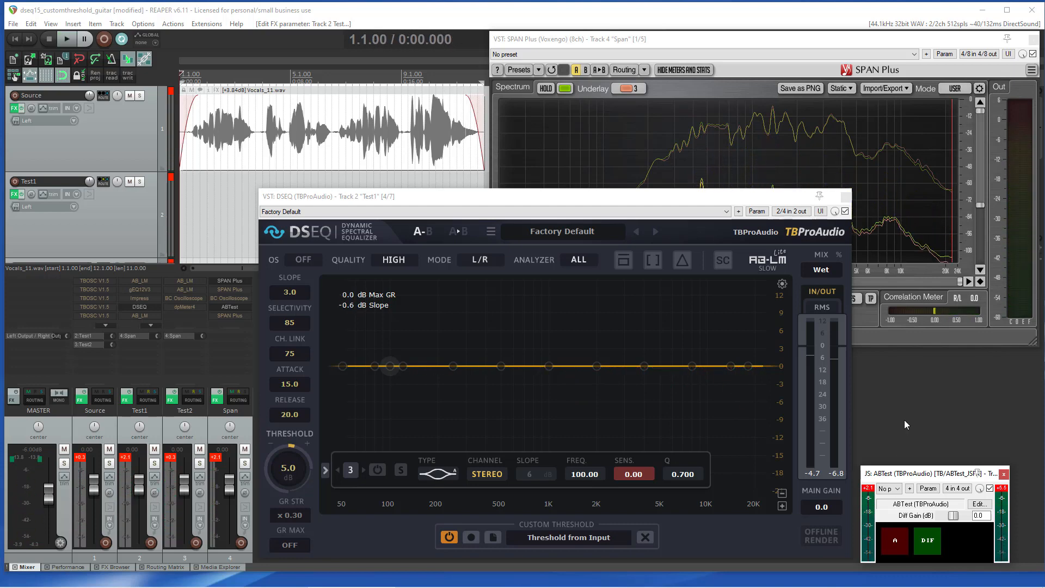